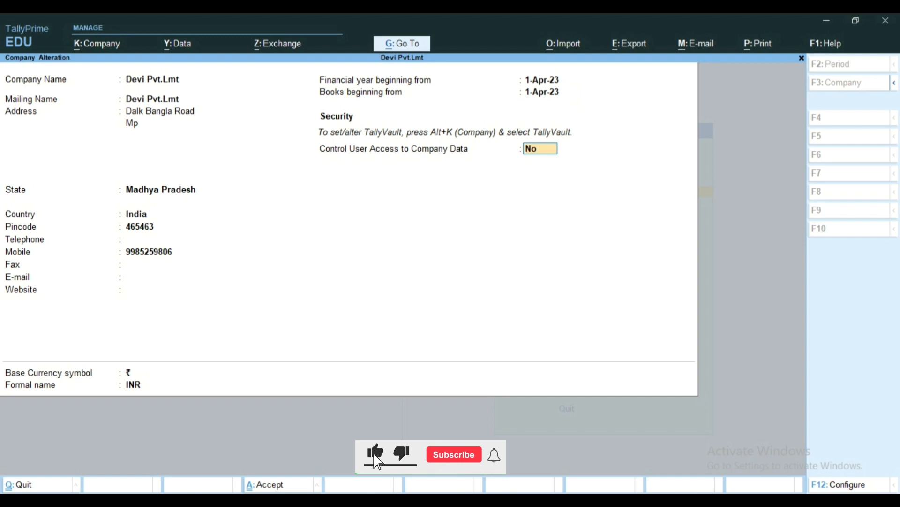
# - Accept the company alteration details, keeping user access control at No and the currency's formal name as INR
pyautogui.press('Return')
pyautogui.press('Return')
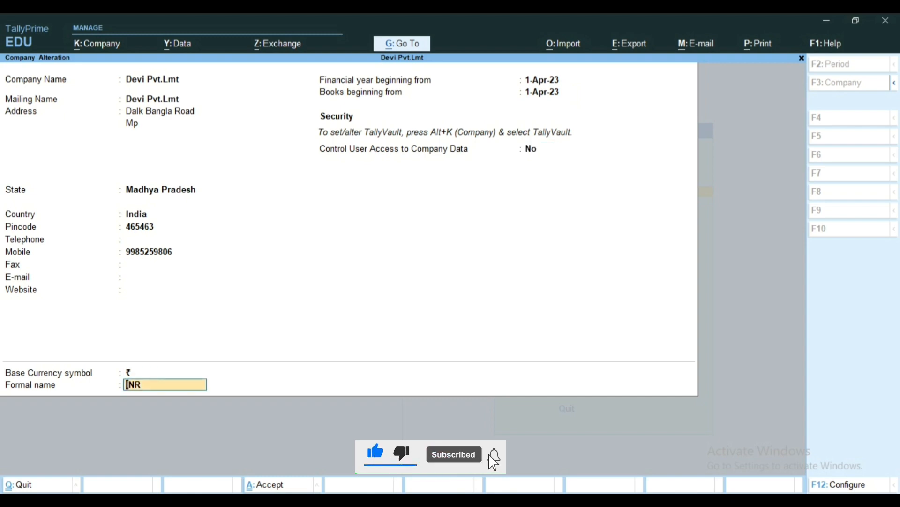
pyautogui.press('Return')
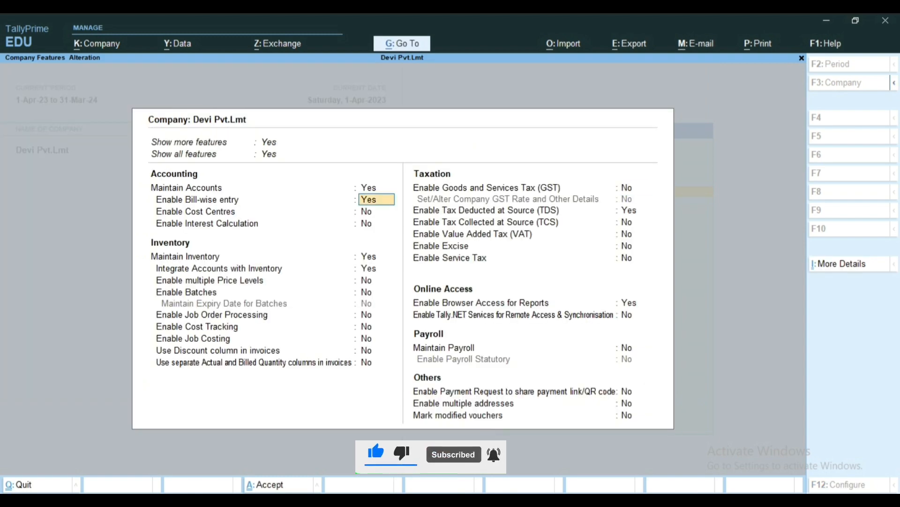
# - Set Enable Tax Deducted at Source (TDS) to Yes in the company features and open the TDS deductor details
pyautogui.press('Return')
pyautogui.press('Return')
pyautogui.press('Return')
pyautogui.press('Return')
pyautogui.press('Return')
pyautogui.press('Return')
pyautogui.press('Return')
pyautogui.press('Return')
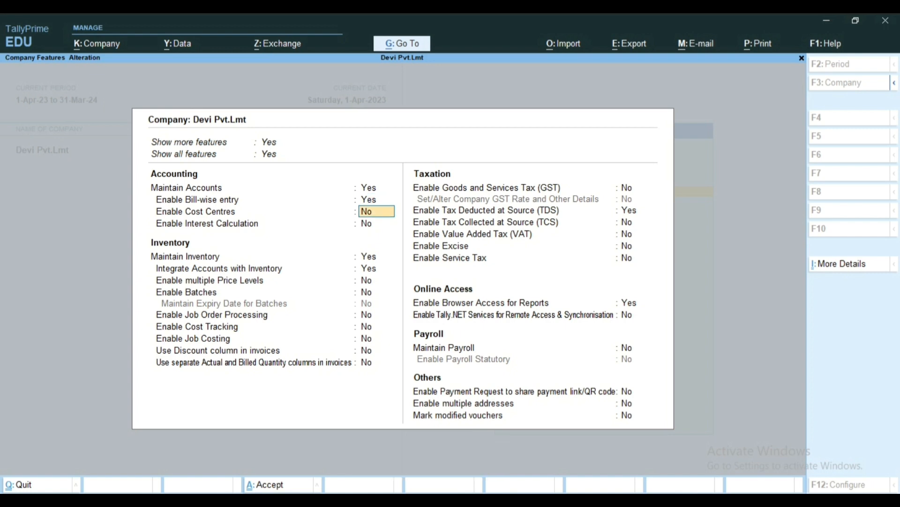
pyautogui.press('Return')
pyautogui.press('Return')
pyautogui.press('Return')
pyautogui.press('Return')
pyautogui.press('Return')
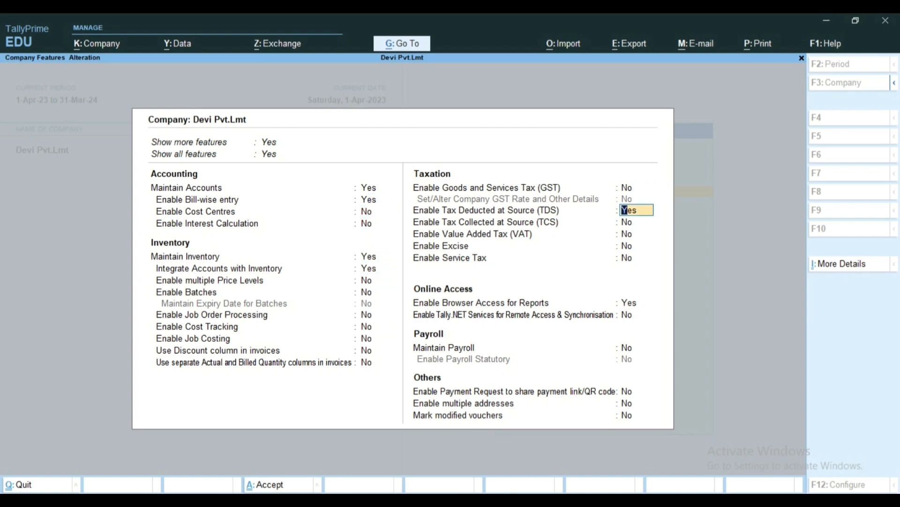
pyautogui.press('Up')
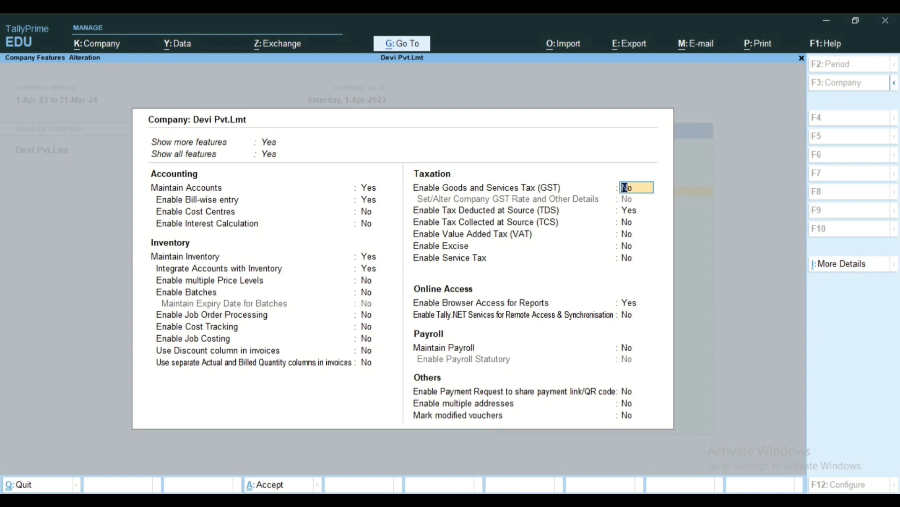
pyautogui.press('Return')
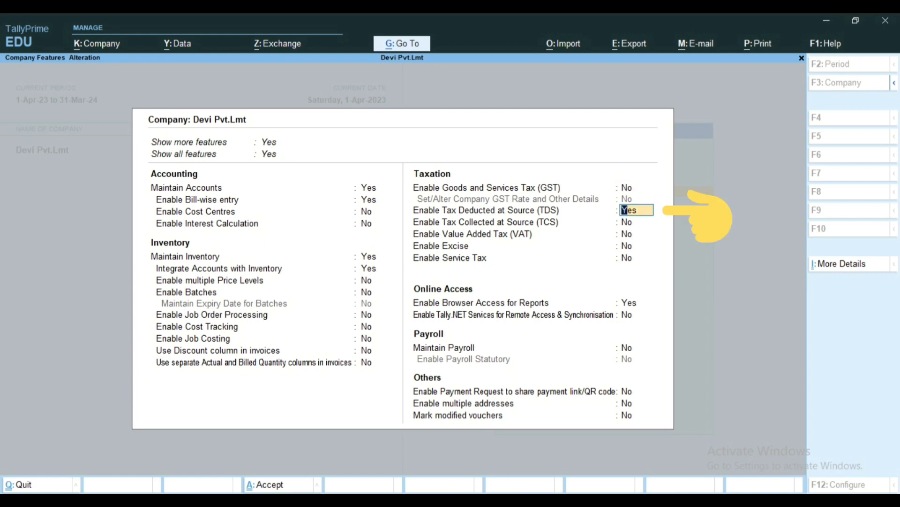
pyautogui.write('y')
pyautogui.press('Return')
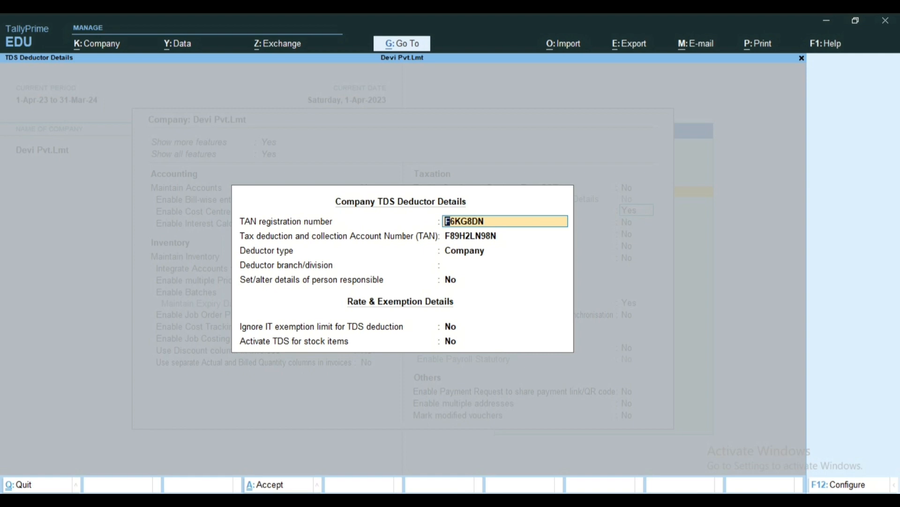
# - Set the deductor type to Individual/HUF, keep the remaining deductor options at No, and save the company features
pyautogui.press('Return')
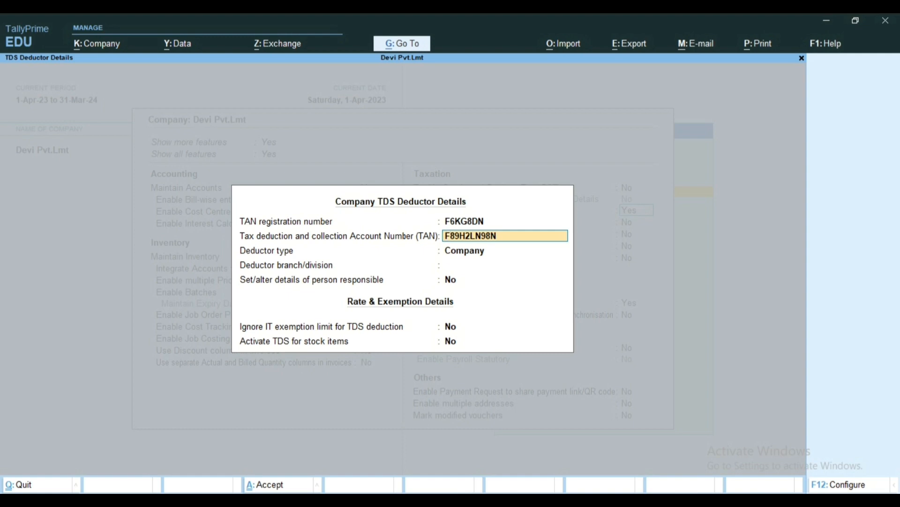
pyautogui.press('Return')
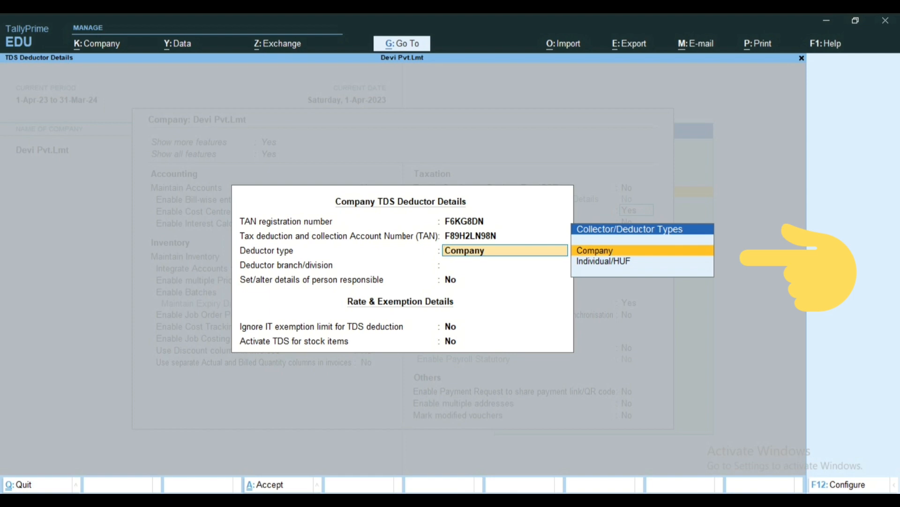
pyautogui.press('Down')
pyautogui.press('Return')
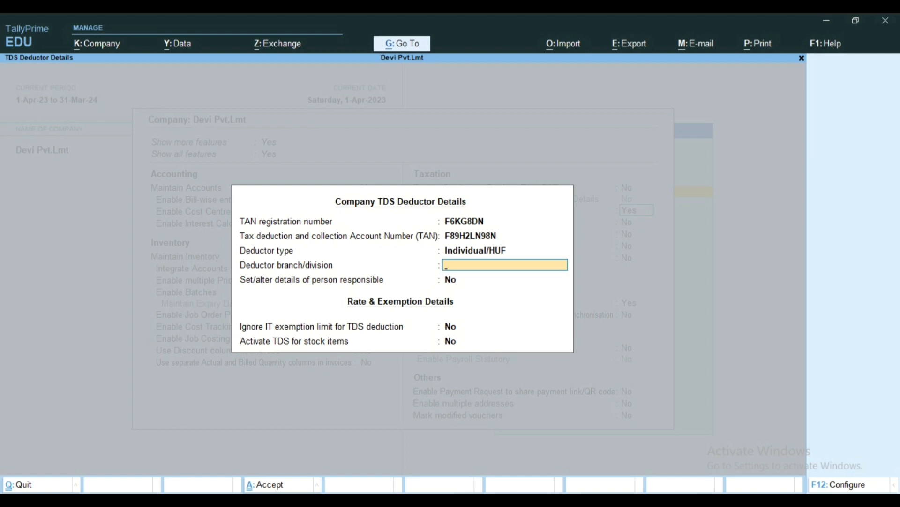
pyautogui.press('Return')
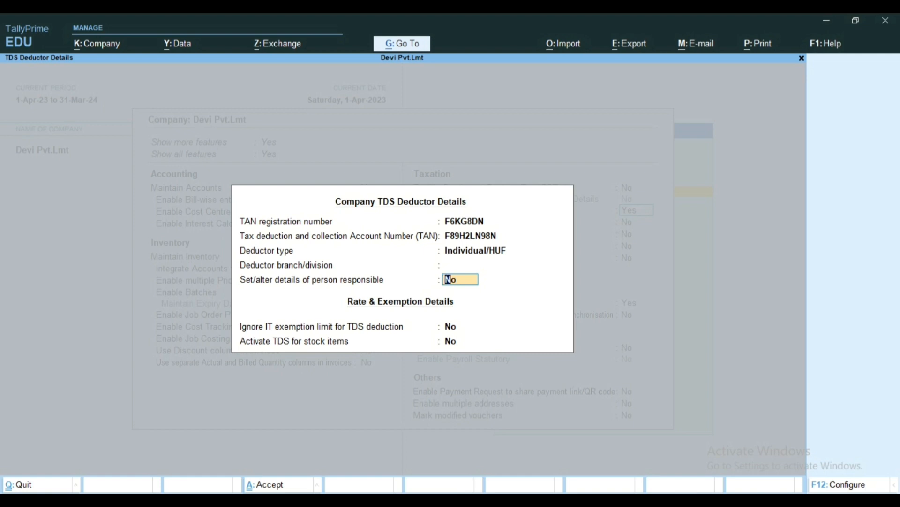
pyautogui.press('Return')
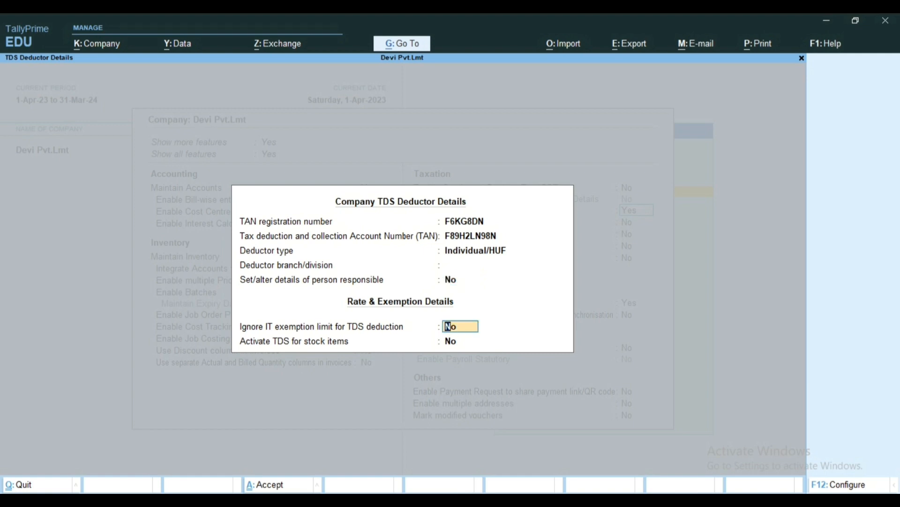
pyautogui.press('Return')
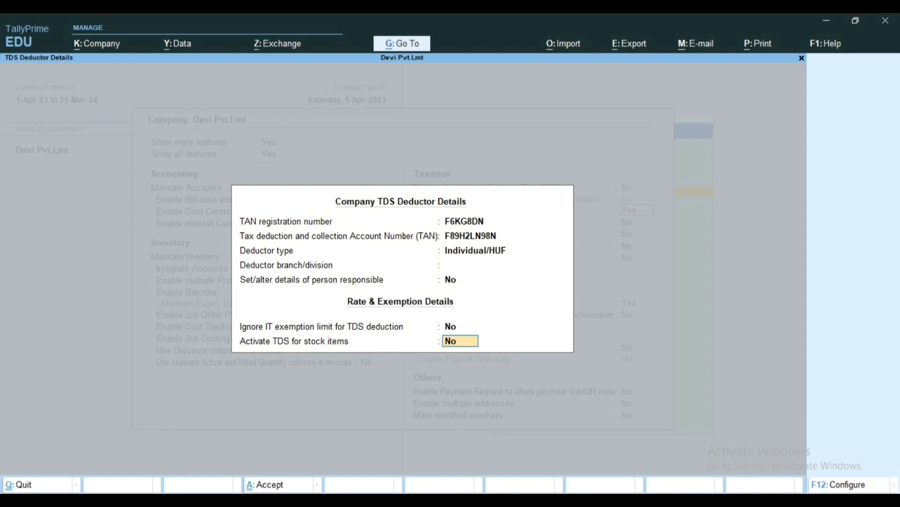
pyautogui.press('Return')
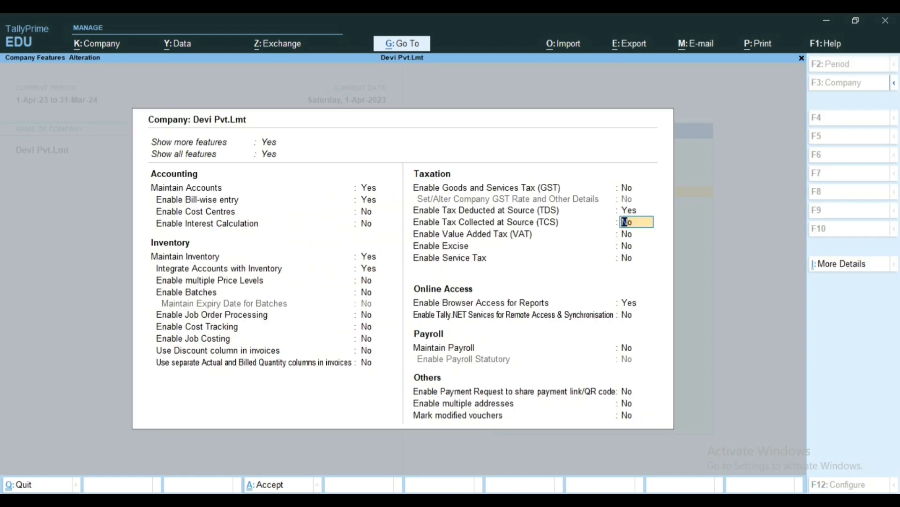
pyautogui.press('Return')
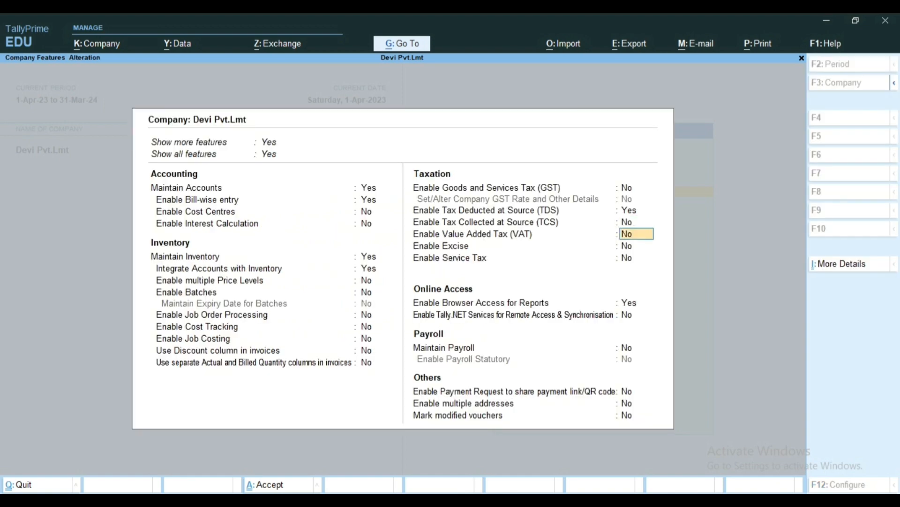
pyautogui.hotkey('ctrl', 'a')
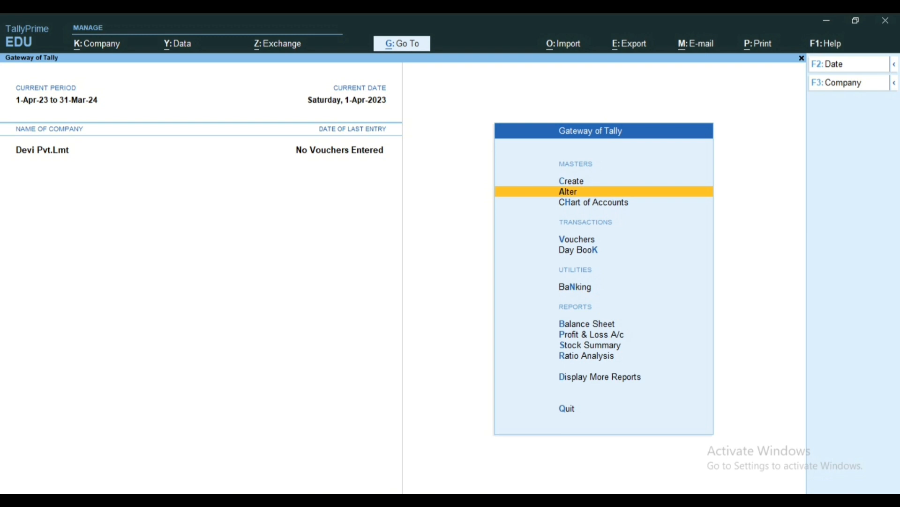
# - Open the Salary ledger for alteration, keeping its name
pyautogui.press('Up')
pyautogui.press('Down')
pyautogui.press('Return')
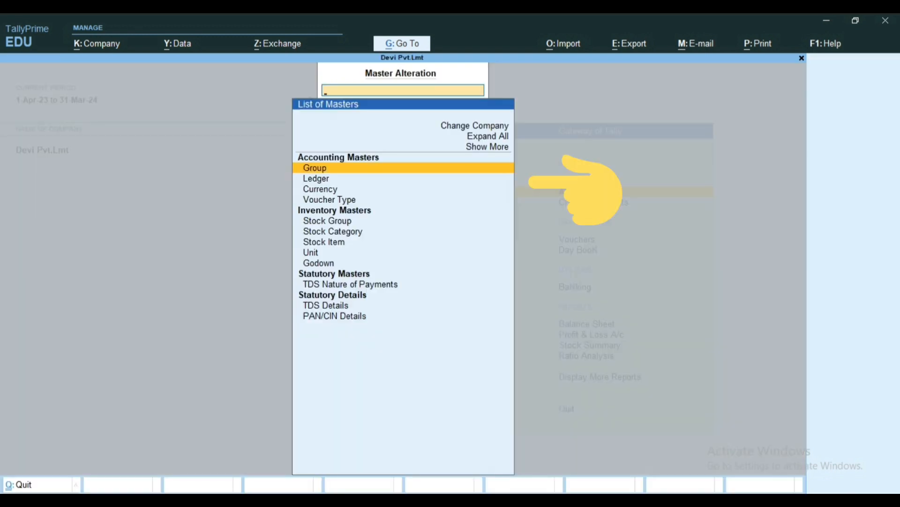
pyautogui.press('Down')
pyautogui.press('Return')
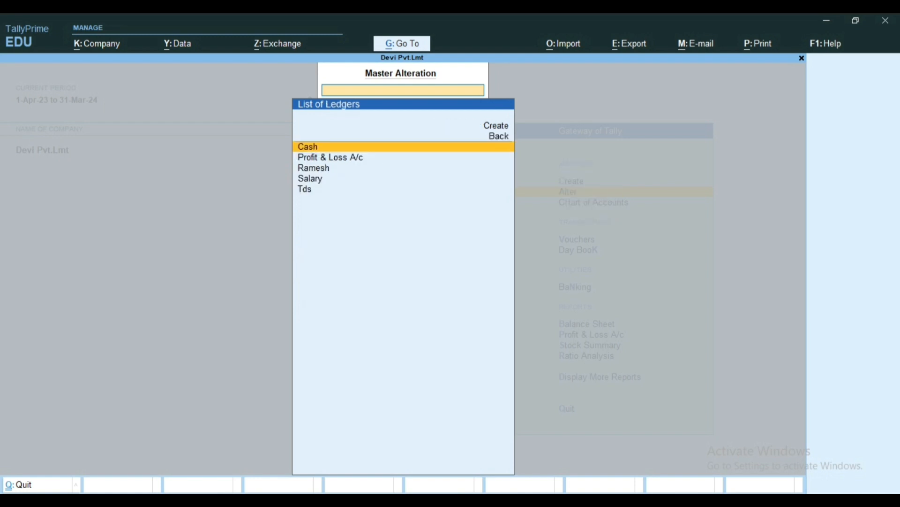
pyautogui.press('Down')
pyautogui.press('Down')
pyautogui.press('Down')
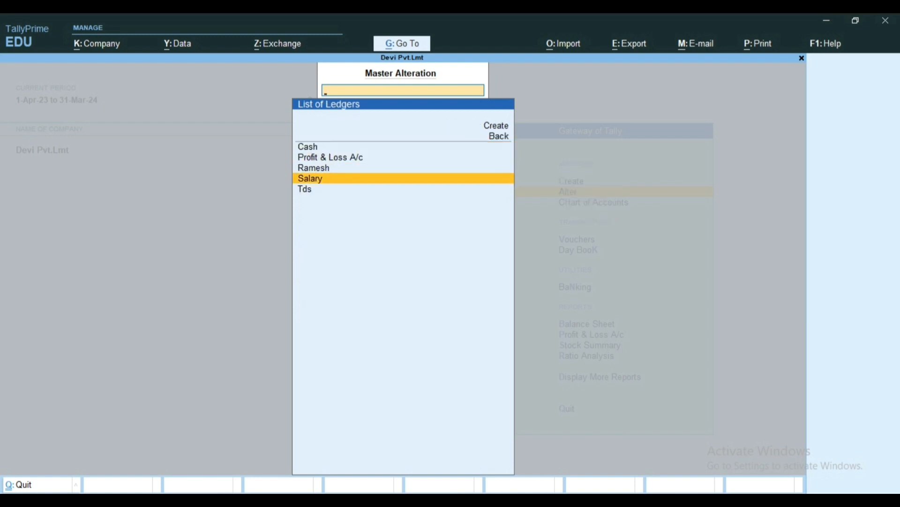
pyautogui.press('Return')
pyautogui.press('Return')
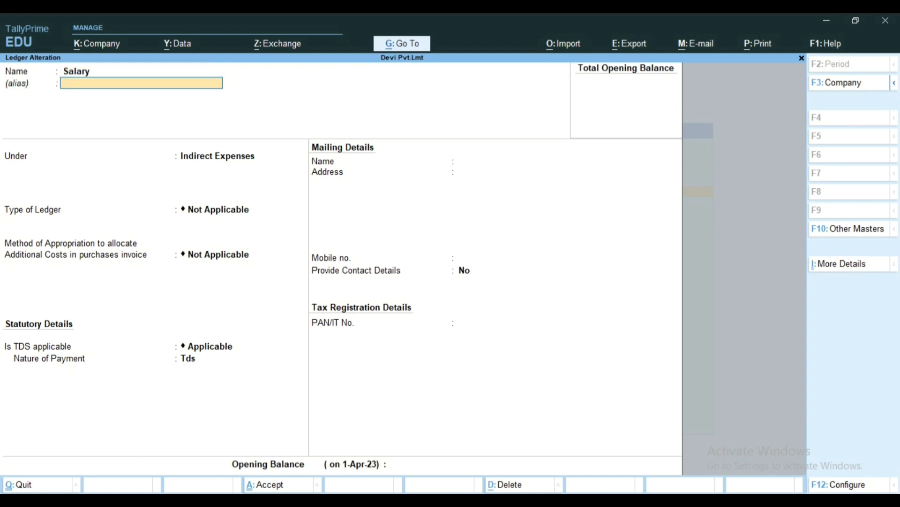
# - Keep the Salary ledger under Indirect Expenses, with cost appropriation Not Applicable and TDS set to Applicable
pyautogui.press('Return')
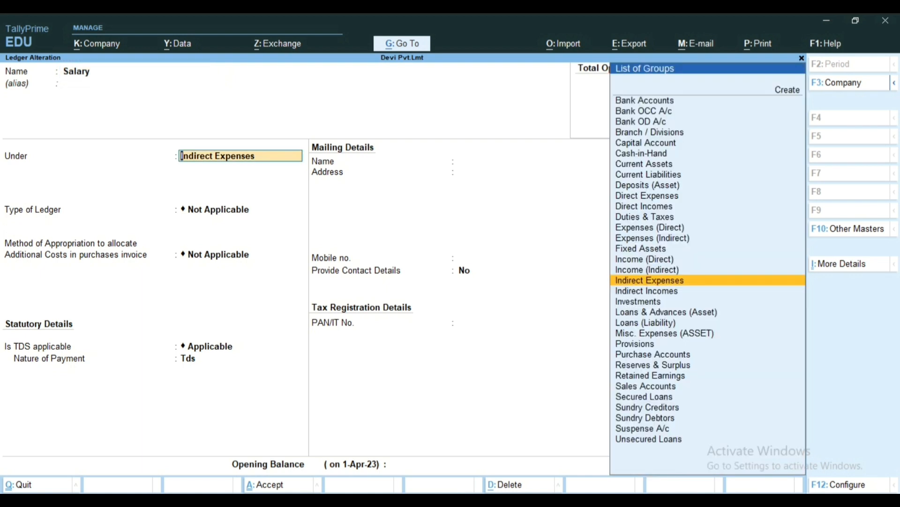
pyautogui.press('Return')
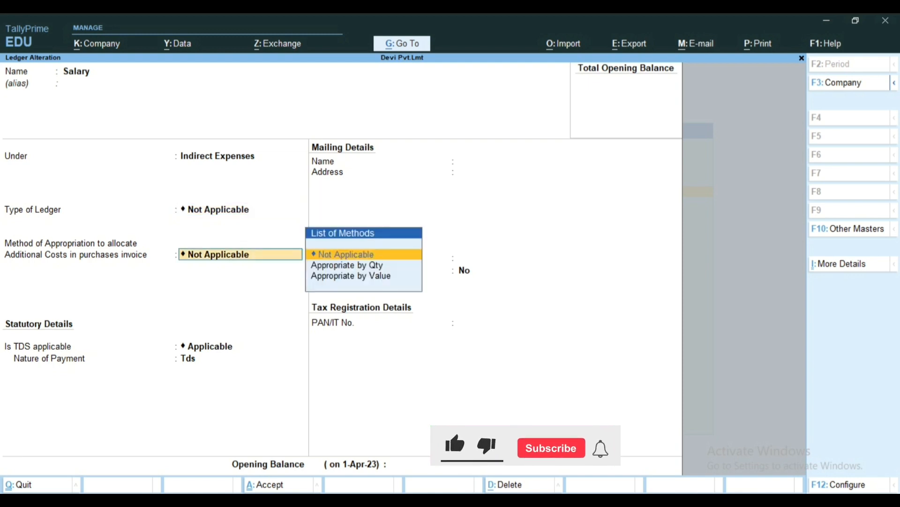
pyautogui.press('Return')
pyautogui.press('Return')
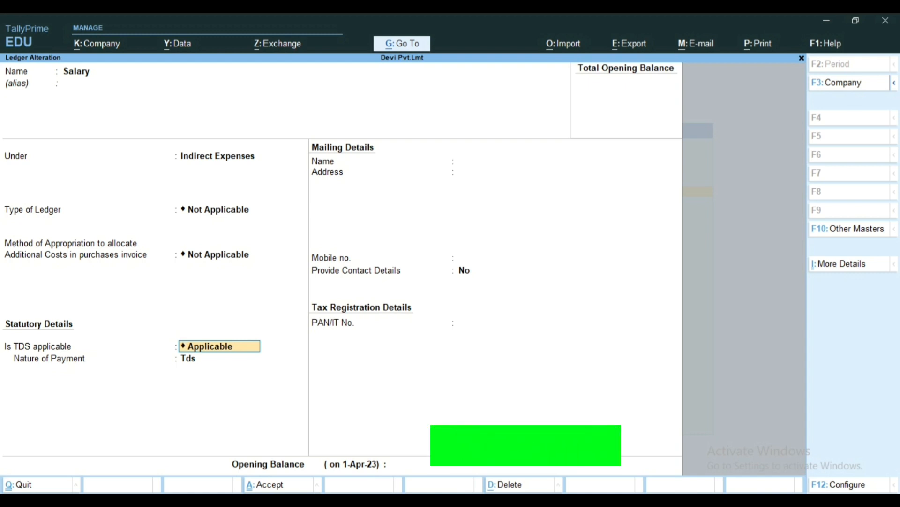
pyautogui.press('Return')
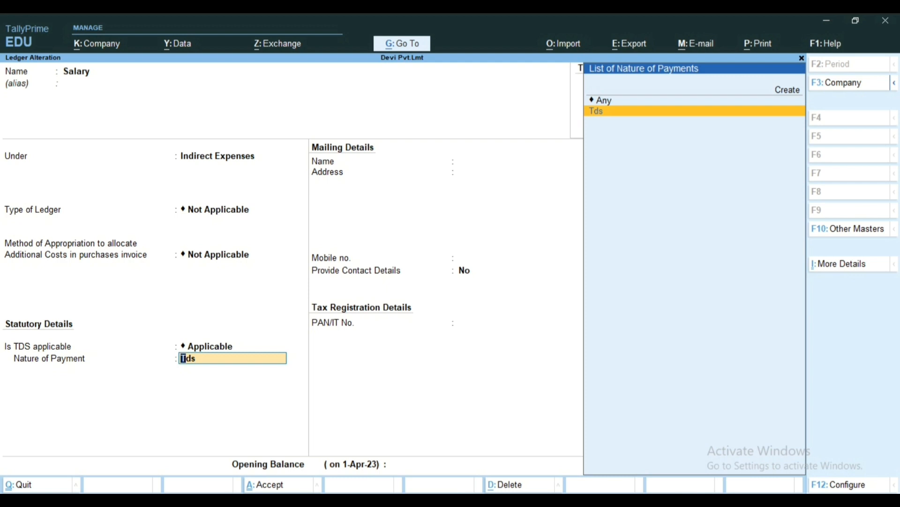
# - Select Tds as the Salary ledger's nature of payment, leave the opening balance blank, and save the ledger
pyautogui.hotkey('alt', 'c')
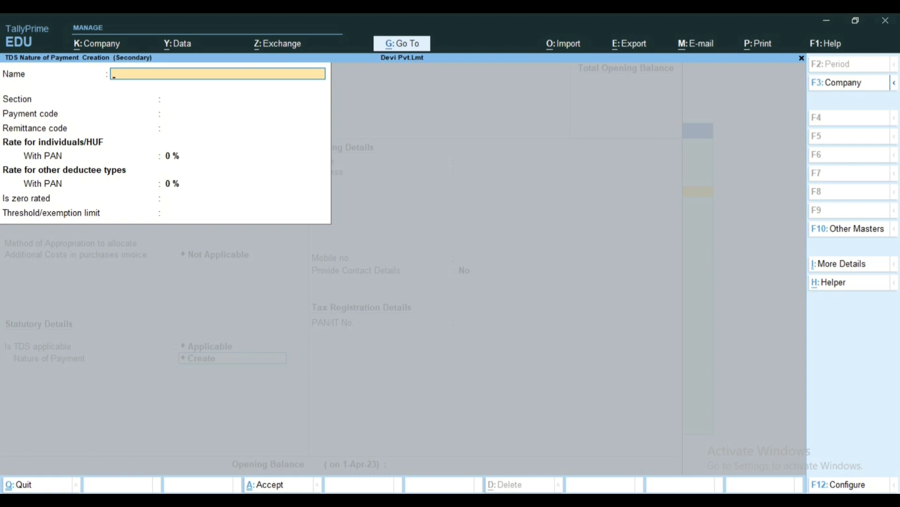
pyautogui.press('Escape')
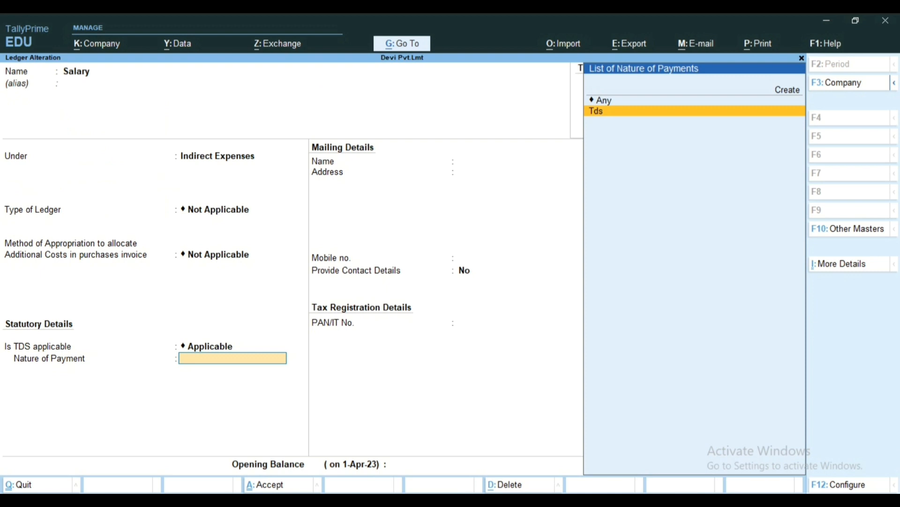
pyautogui.press('Return')
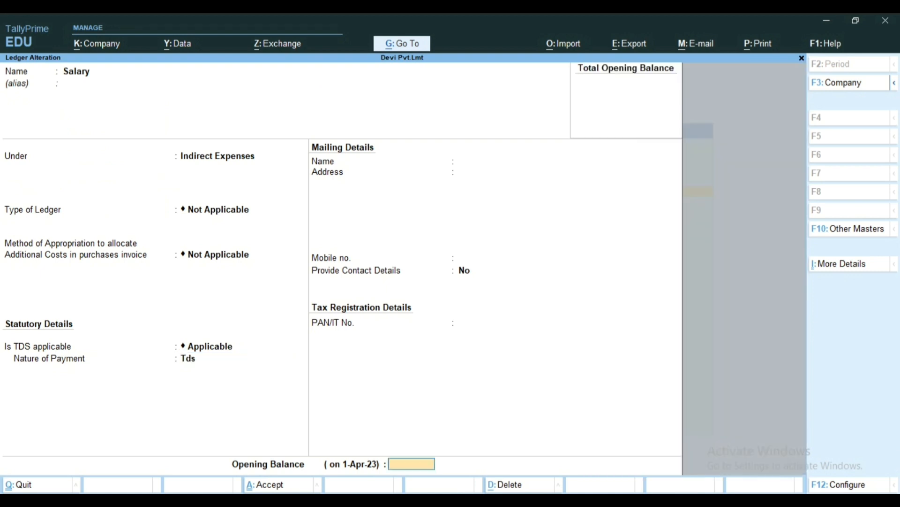
pyautogui.press('Return')
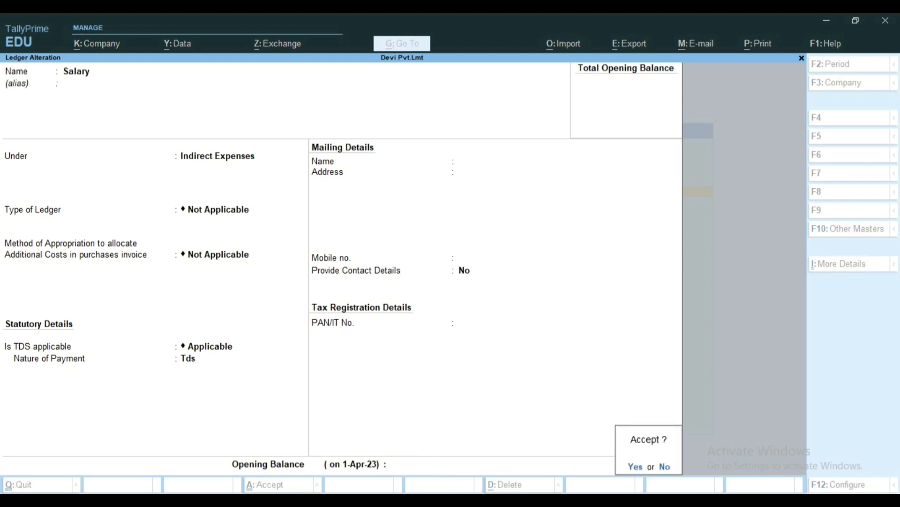
pyautogui.press('Return')
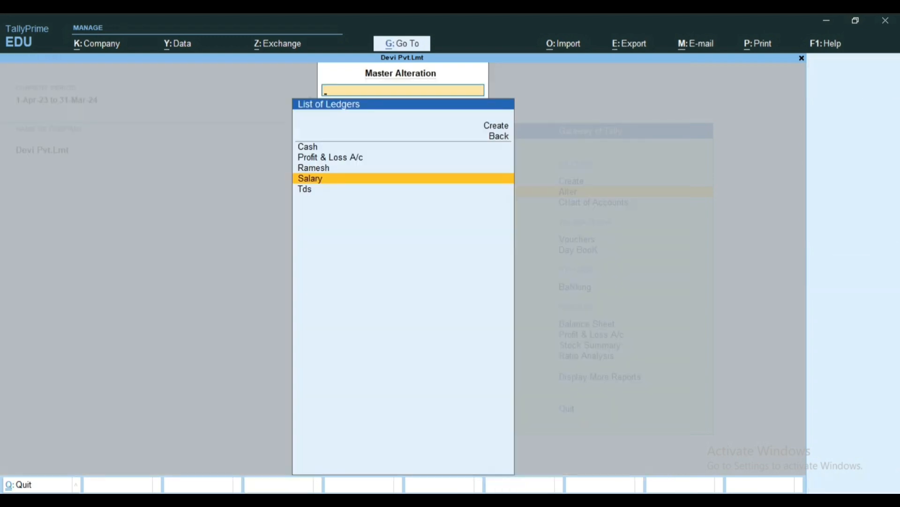
# - Open the party ledger listed just above Salary for alteration and replace its name with the new party's name
pyautogui.press('Up')
pyautogui.press('Return')
pyautogui.write('Moha')
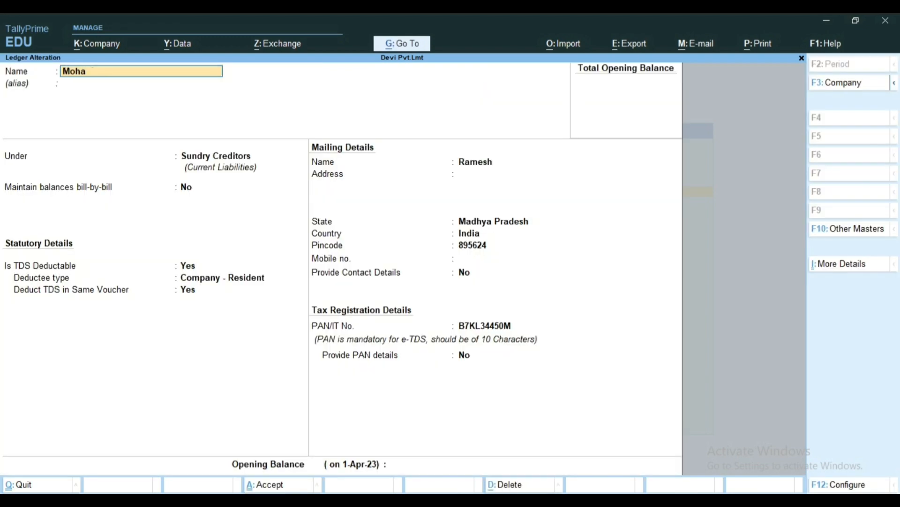
pyautogui.write('n')
pyautogui.press('Return')
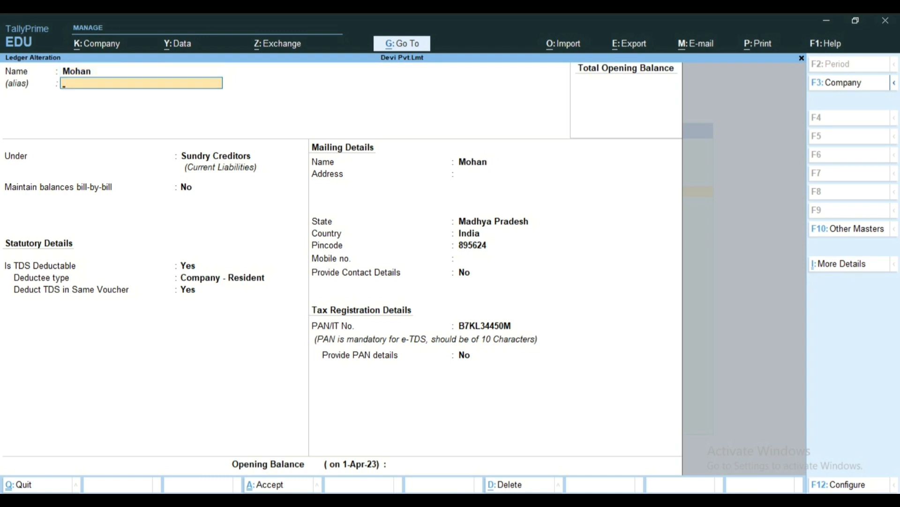
# - Keep the party ledger under Sundry Creditors without bill-by-bill balances and set Is TDS Deductable to Yes
pyautogui.press('Return')
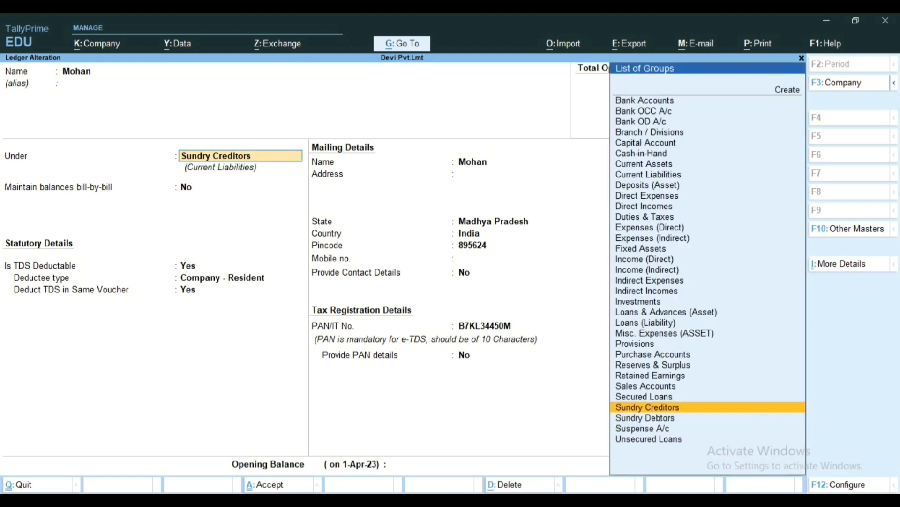
pyautogui.press('Return')
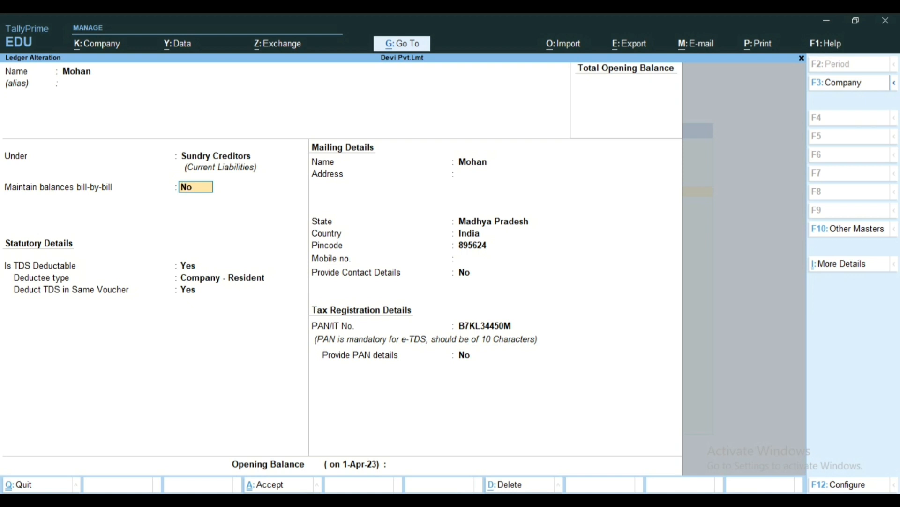
pyautogui.press('Return')
pyautogui.write('n')
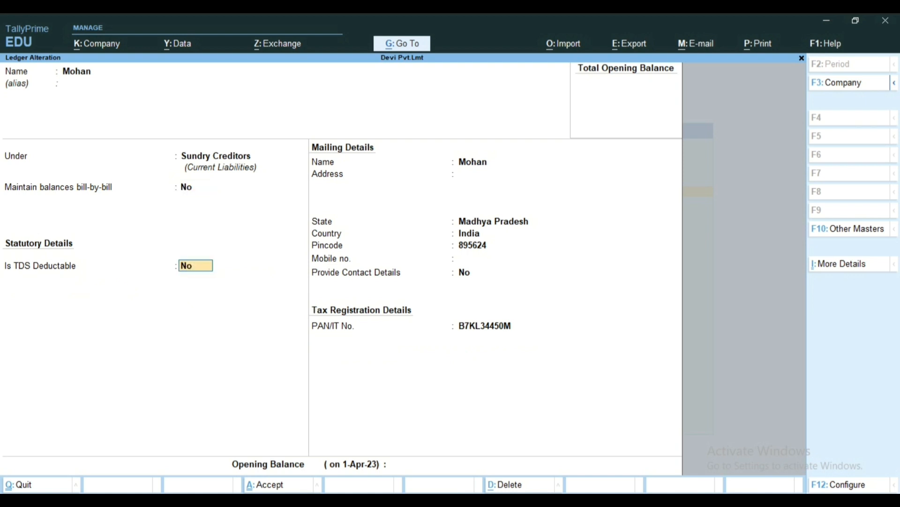
pyautogui.write('y')
pyautogui.press('Return')
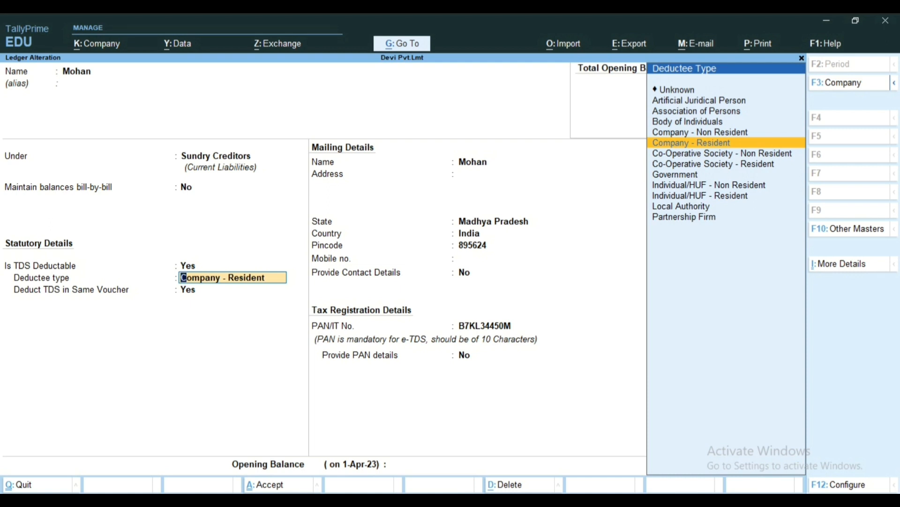
# - Set the party ledger's deductee type to Individual/HUF - Resident
pyautogui.press('Up')
pyautogui.press('Up')
pyautogui.press('Up')
pyautogui.press('Up')
pyautogui.press('Up')
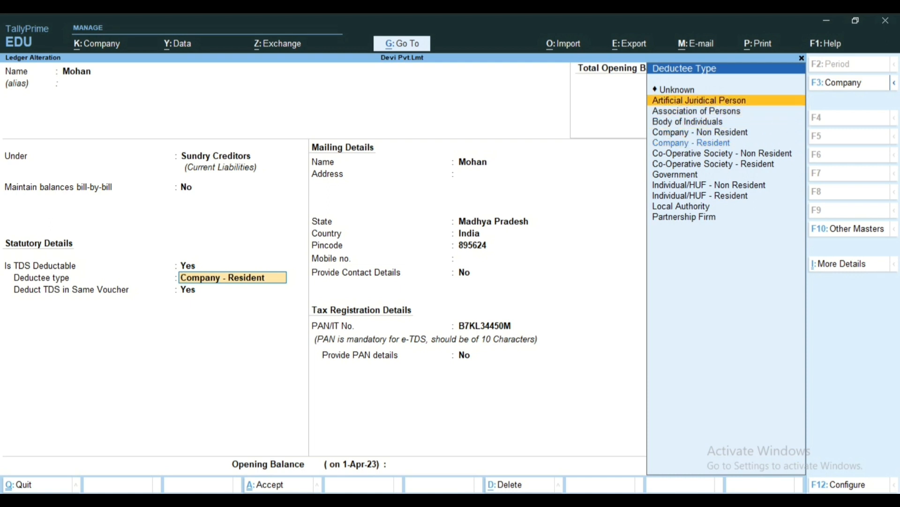
pyautogui.press('Down')
pyautogui.press('Down')
pyautogui.press('Down')
pyautogui.press('Down')
pyautogui.press('Down')
pyautogui.press('Down')
pyautogui.press('Down')
pyautogui.press('Down')
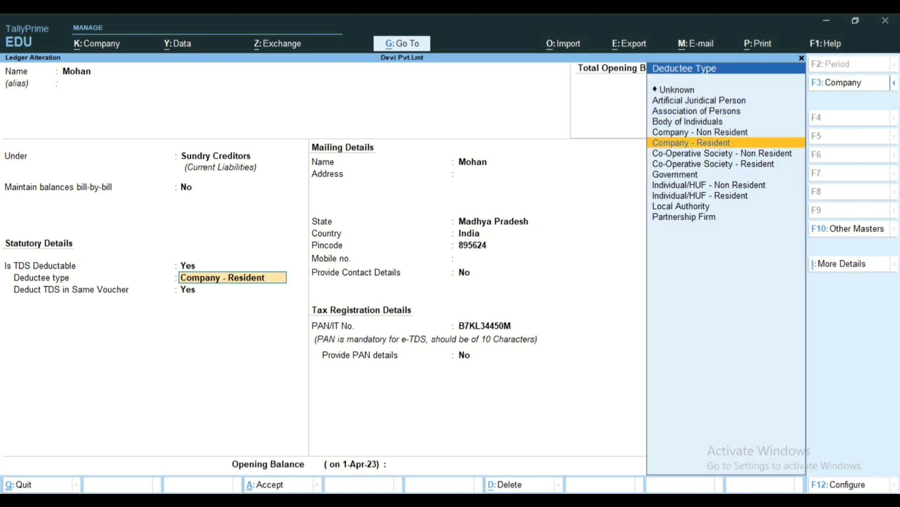
pyautogui.press('Down')
pyautogui.press('Down')
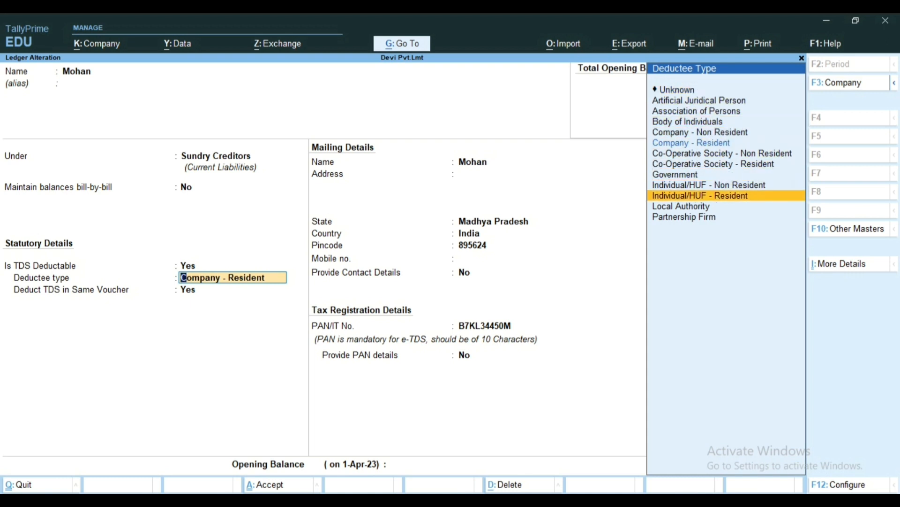
pyautogui.press('Return')
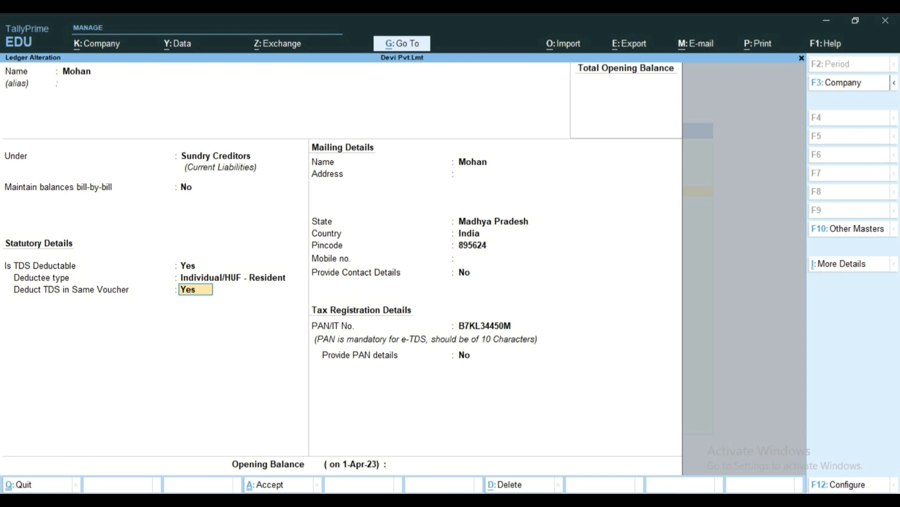
# - Keep Deduct TDS in Same Voucher at Yes and accept the mailing details with state Madhya Pradesh and no contact details
pyautogui.press('Return')
pyautogui.press('Return')
pyautogui.press('Return')
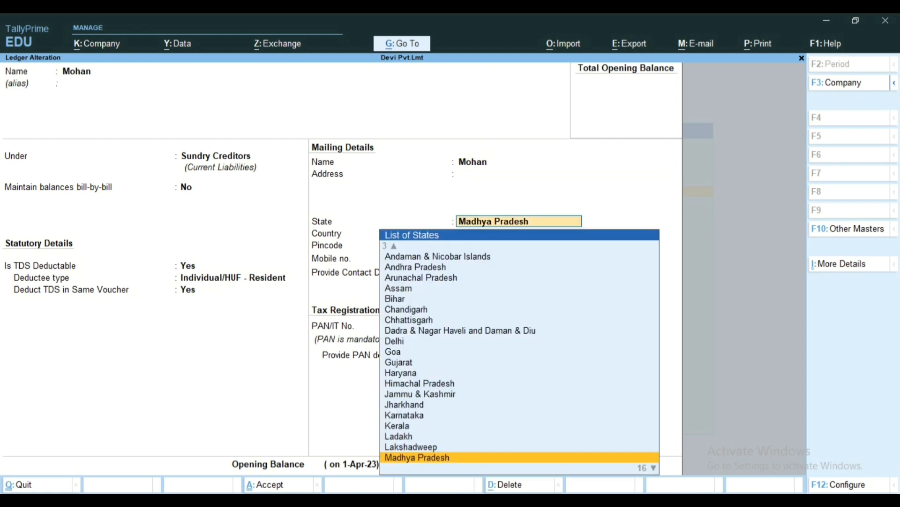
pyautogui.press('Return')
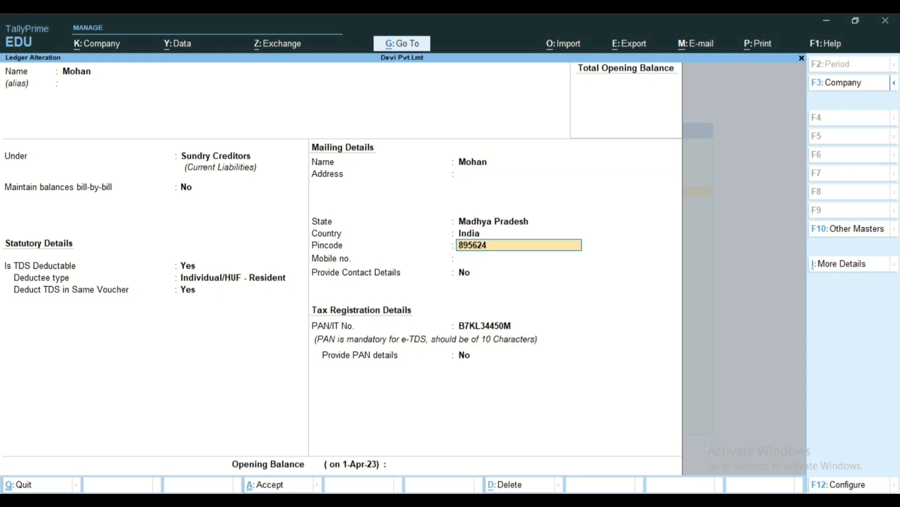
pyautogui.press('Return')
pyautogui.press('Return')
pyautogui.press('Return')
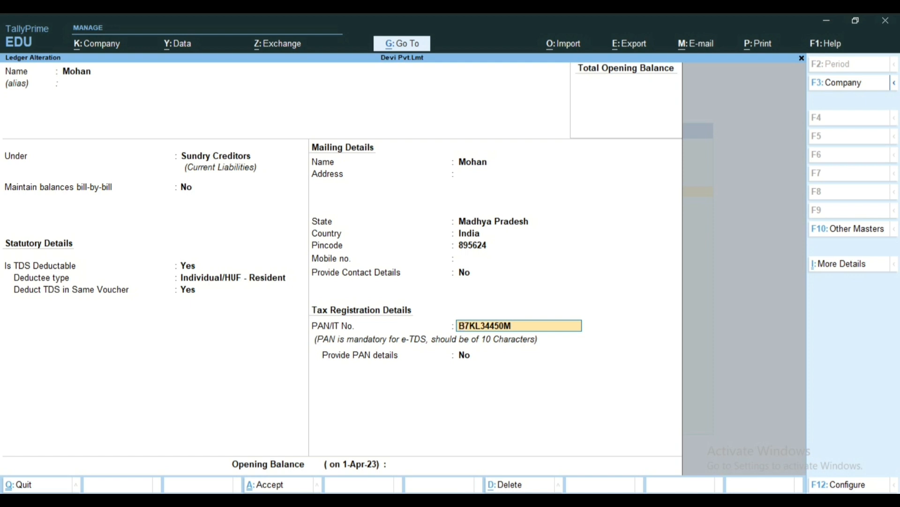
# - Keep the PAN number, set Provide PAN details to Yes with the existing PAN details, and save the party ledger without an opening balance
pyautogui.press('Return')
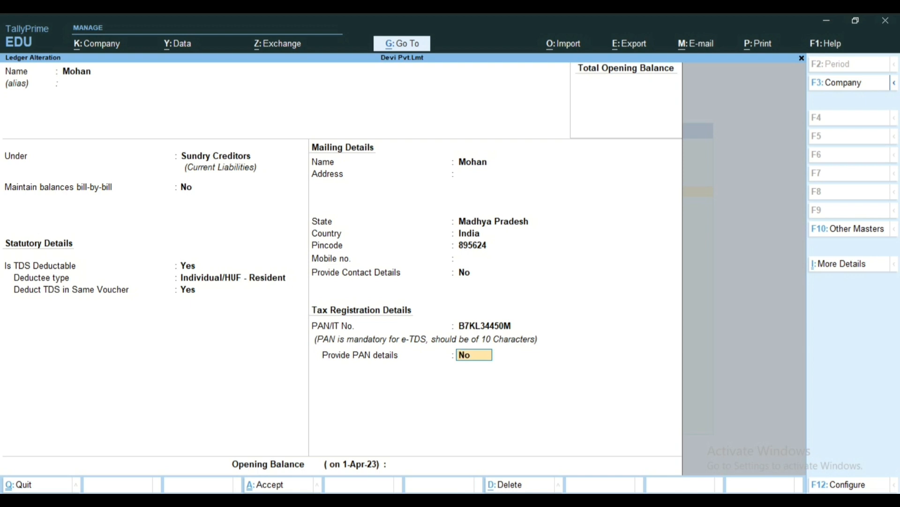
pyautogui.write('y')
pyautogui.press('Return')
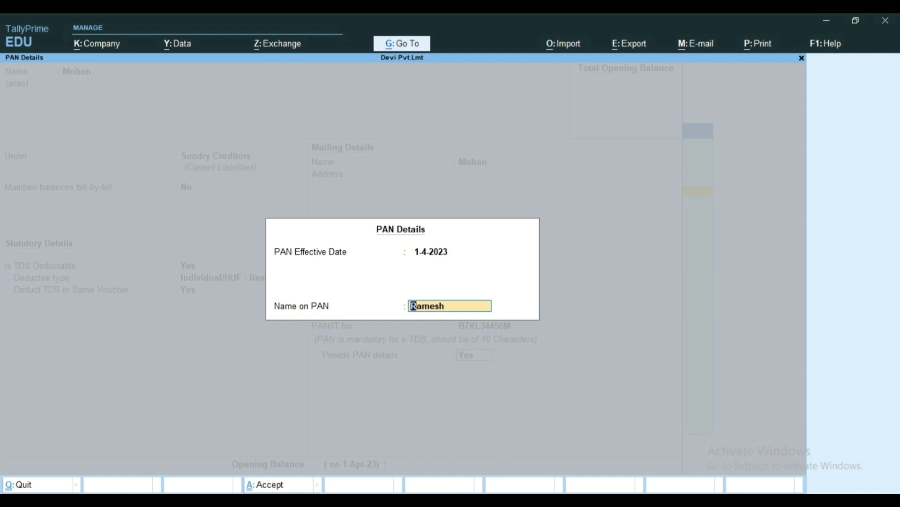
pyautogui.press('Return')
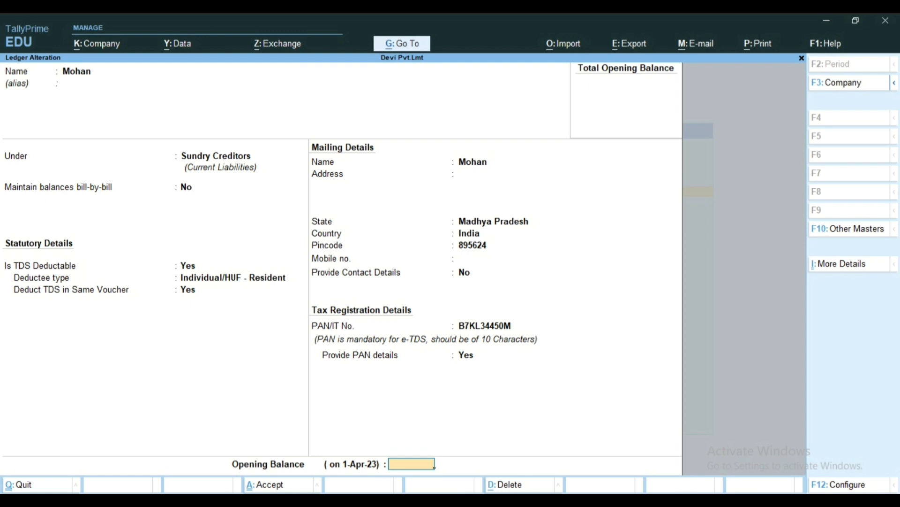
pyautogui.press('Return')
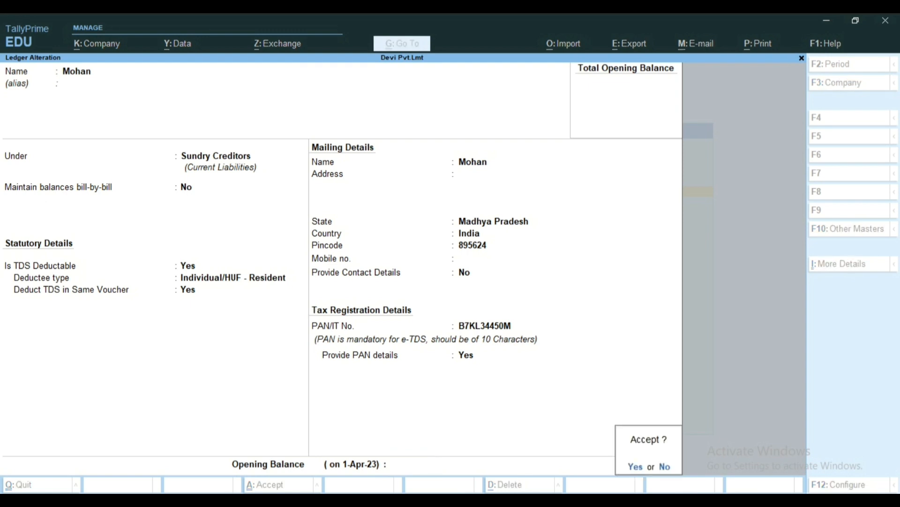
pyautogui.press('Return')
# - Open the Tds ledger for alteration and keep it under Duties & Taxes with TDS as the type of duty
pyautogui.press('Down')
pyautogui.press('Down')
pyautogui.press('Down')
pyautogui.press('Down')
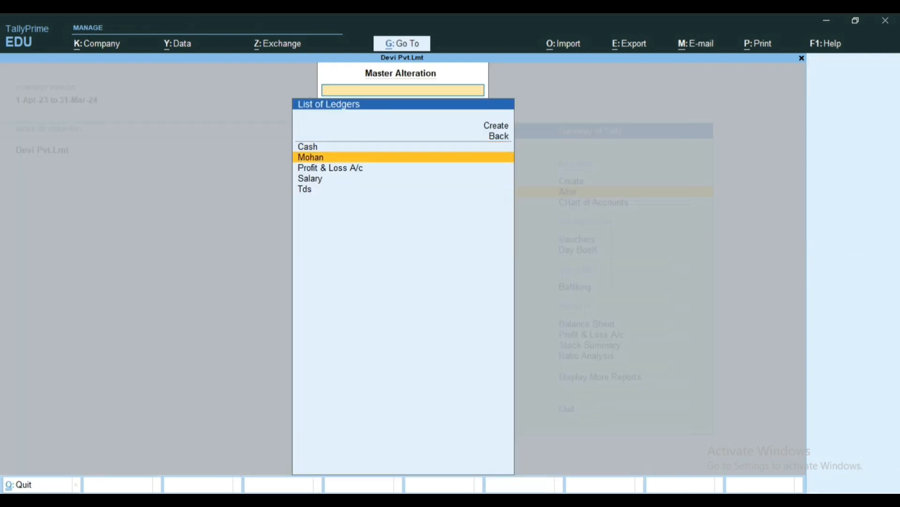
pyautogui.press('Return')
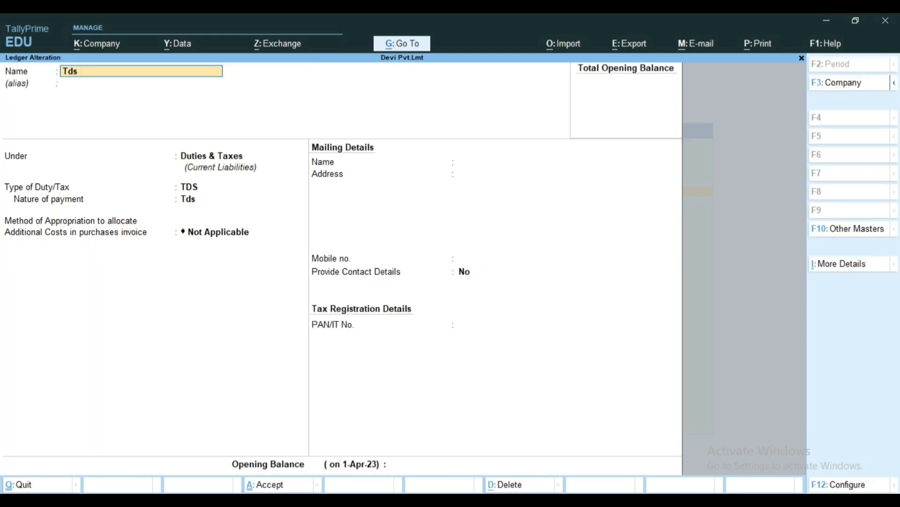
pyautogui.press('Return')
pyautogui.press('Return')
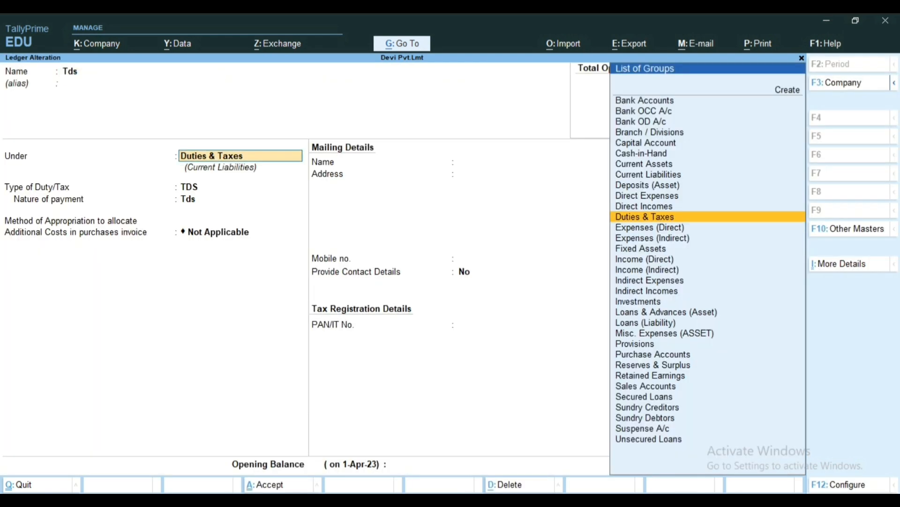
pyautogui.press('Return')
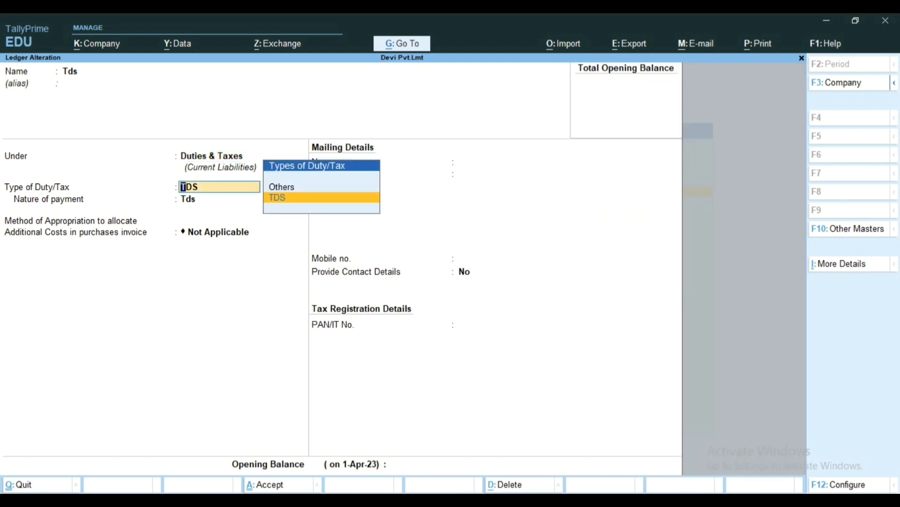
pyautogui.press('Return')
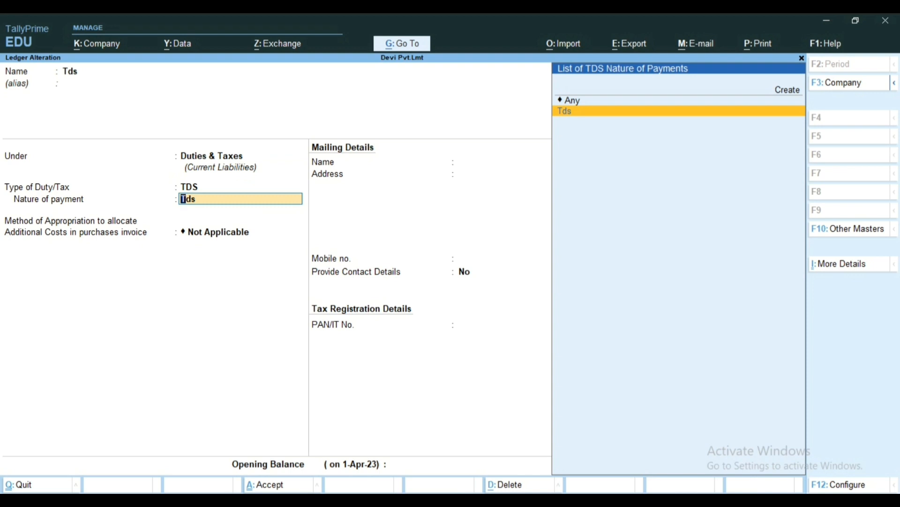
# - Keep Tds as nature of payment and cost appropriation Not Applicable, save the Tds ledger without an opening balance, and return to the Gateway of Tally
pyautogui.press('Return')
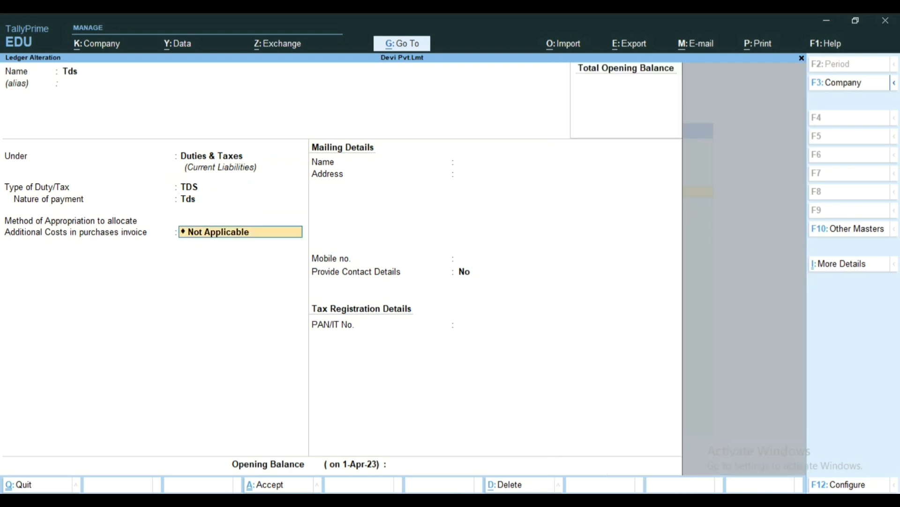
pyautogui.press('Return')
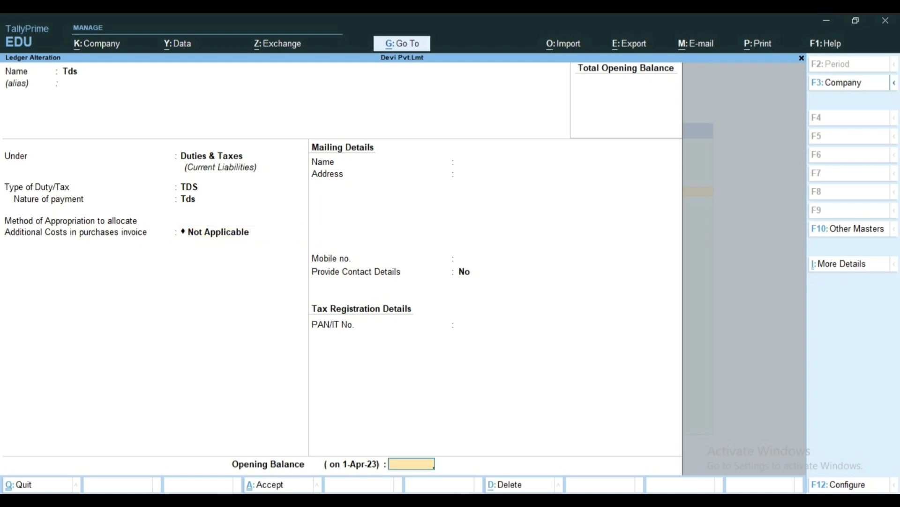
pyautogui.press('Return')
pyautogui.press('Return')
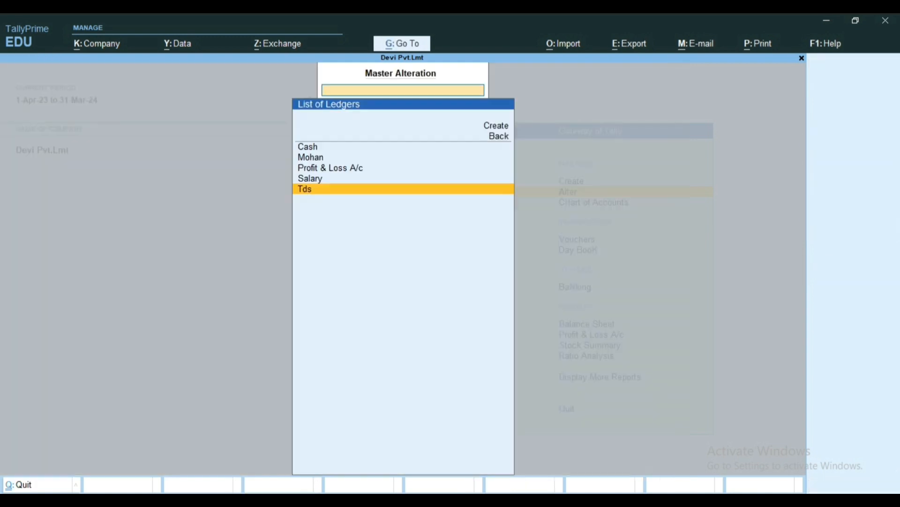
pyautogui.press('Escape')
pyautogui.press('Escape')
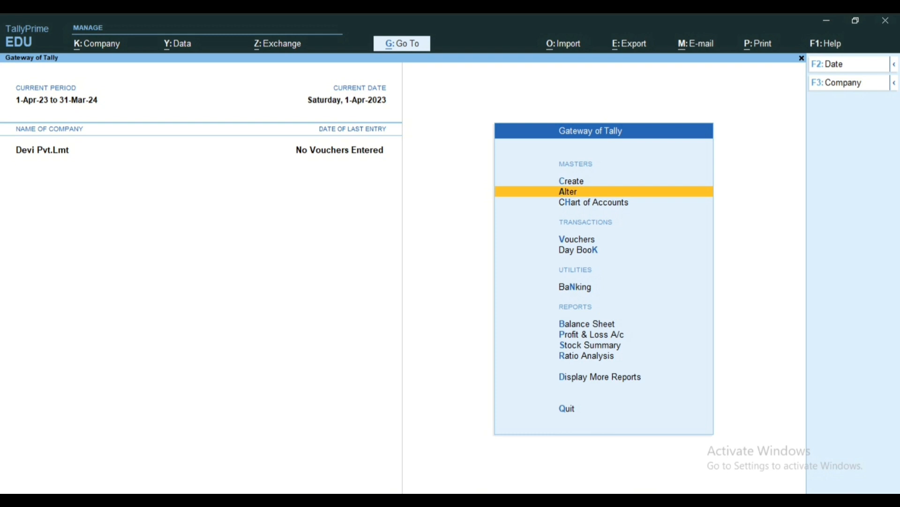
# - Start a new Journal voucher and keep its date at 1-Apr-23
pyautogui.press('Down')
pyautogui.press('Down')
pyautogui.press('Down')
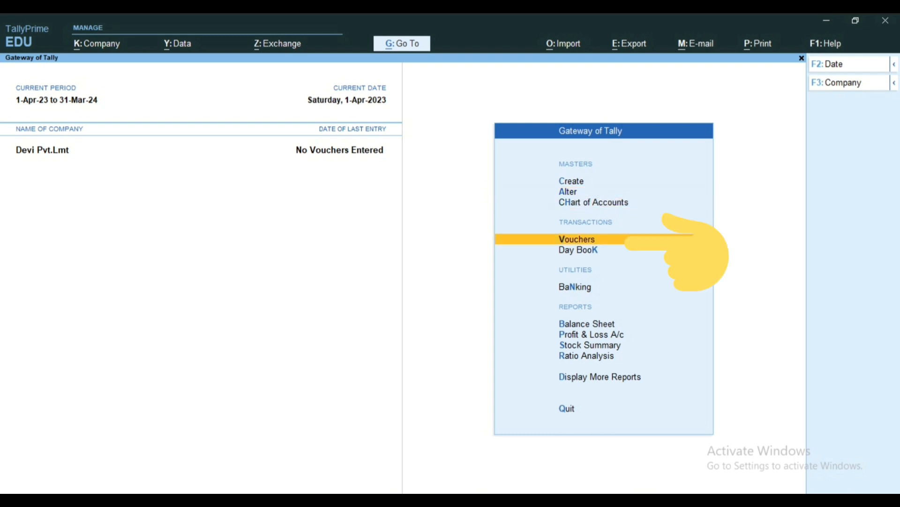
pyautogui.press('Up')
pyautogui.press('Return')
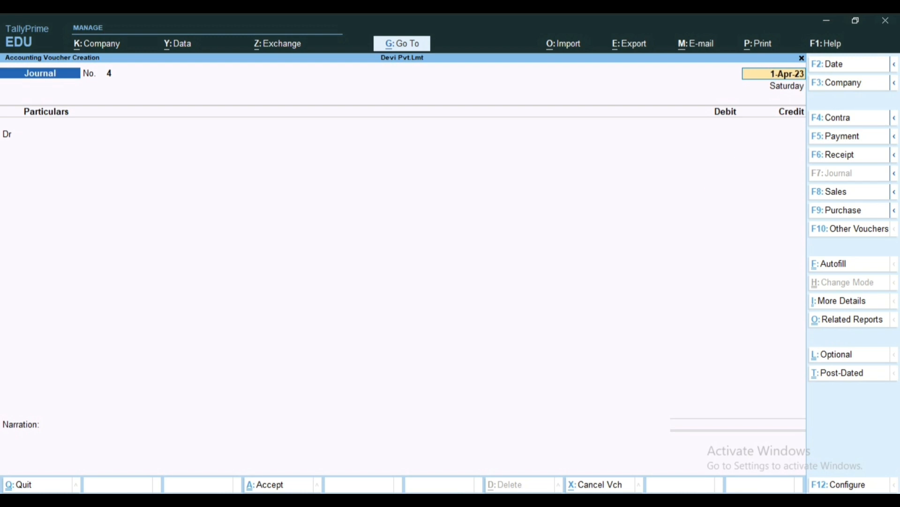
pyautogui.press('Return')
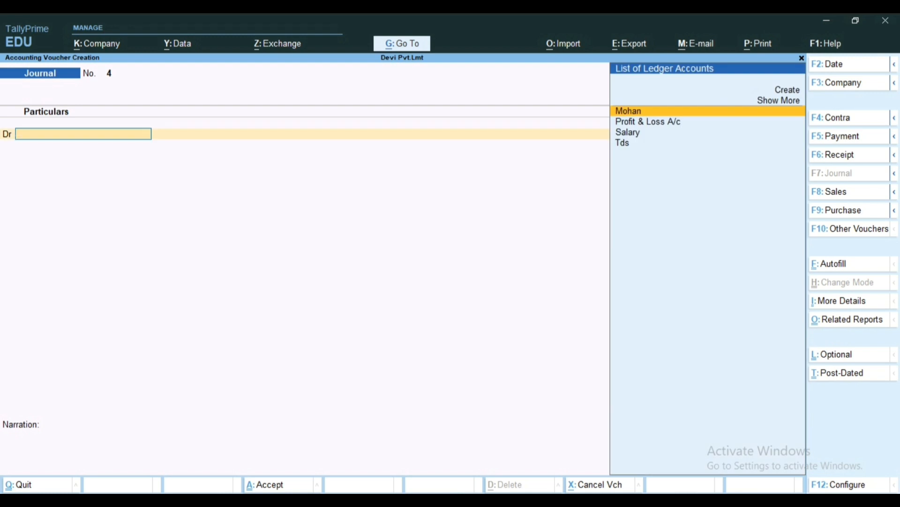
# - Debit the Salary ledger with 50,000 in the journal voucher
pyautogui.press('Down')
pyautogui.press('Down')
pyautogui.press('Return')
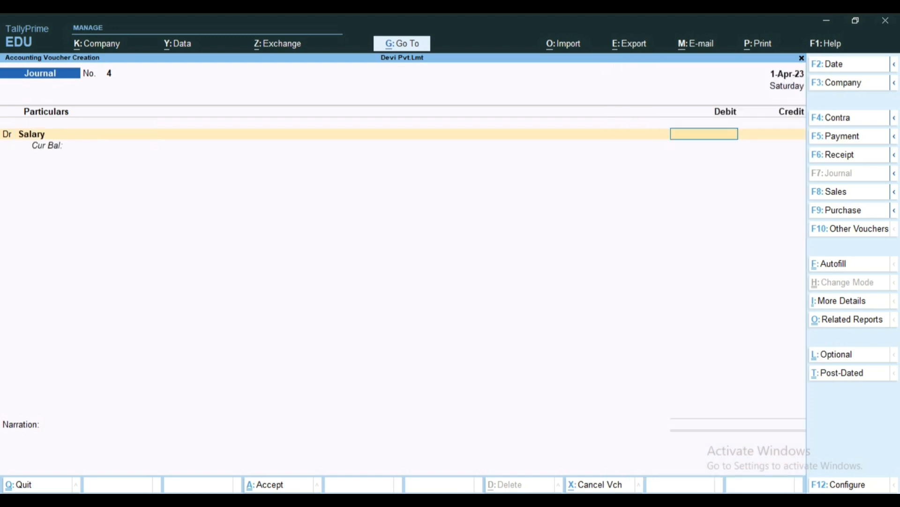
pyautogui.write('50,000')
pyautogui.press('Return')
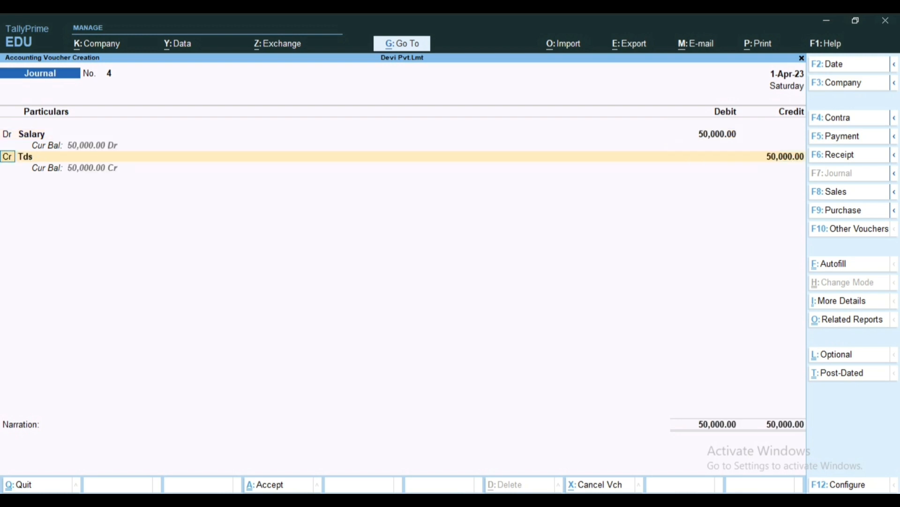
# - Credit the party ledger with 47,500 and the Tds ledger with 2,500 in the journal voucher
pyautogui.press('Return')
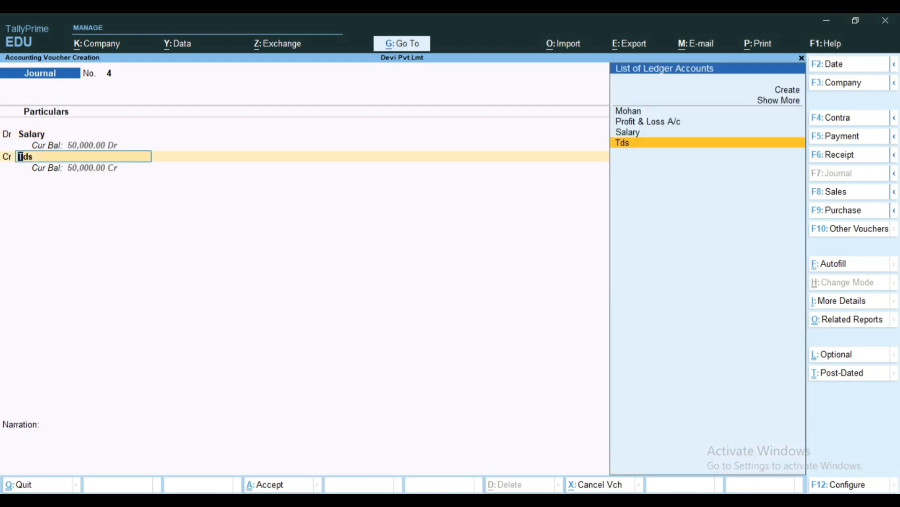
pyautogui.write('M')
pyautogui.press('Return')
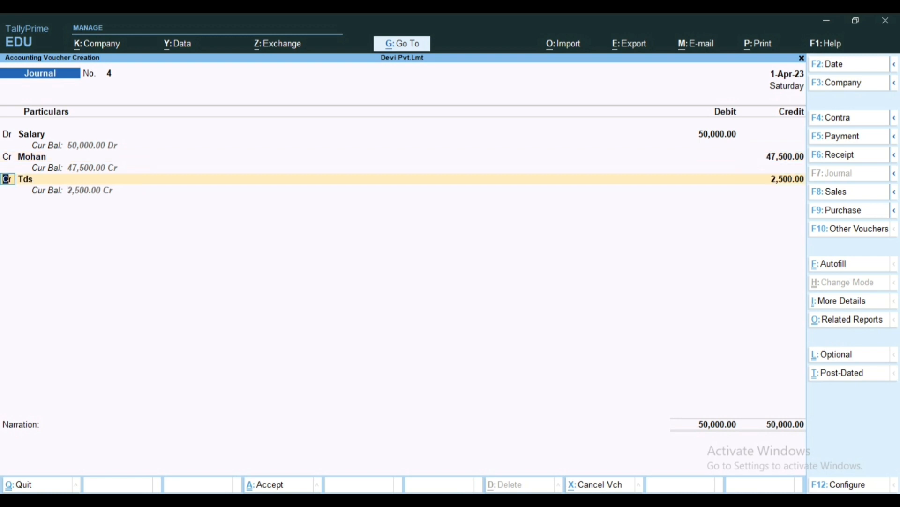
pyautogui.press('Return')
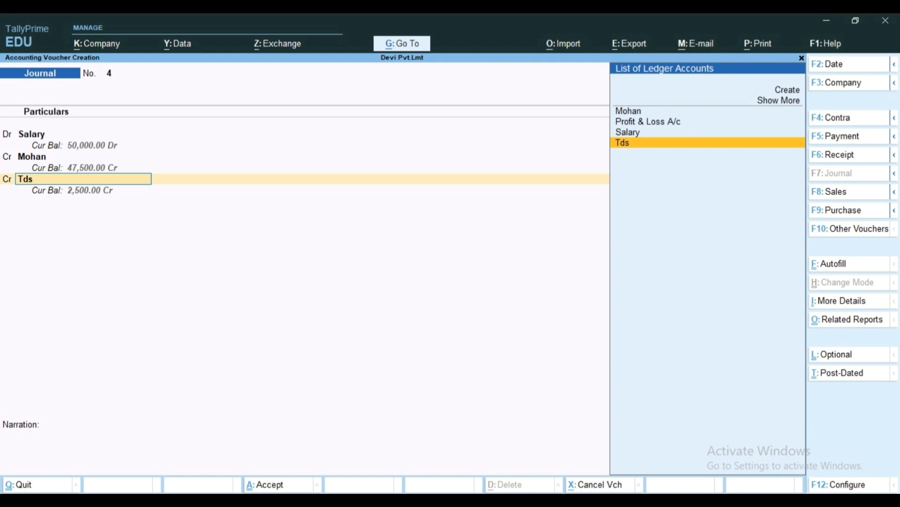
pyautogui.press('Return')
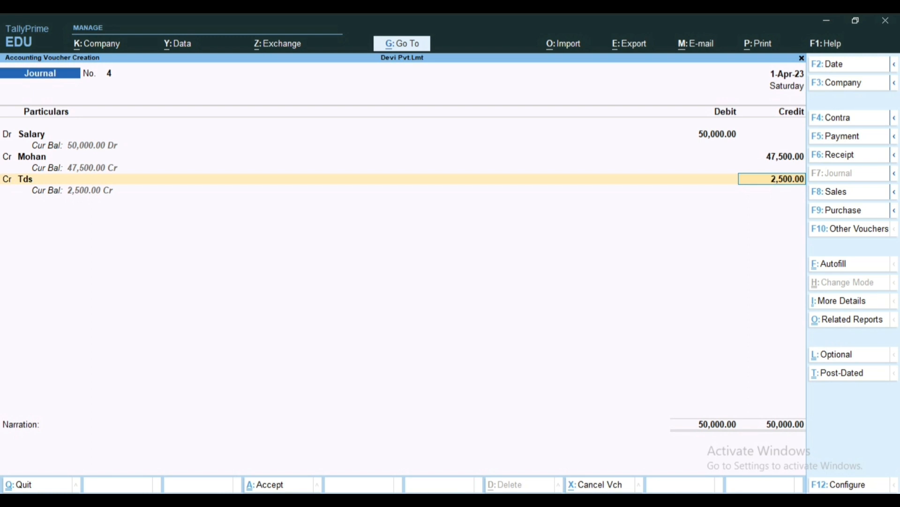
pyautogui.press('Return')
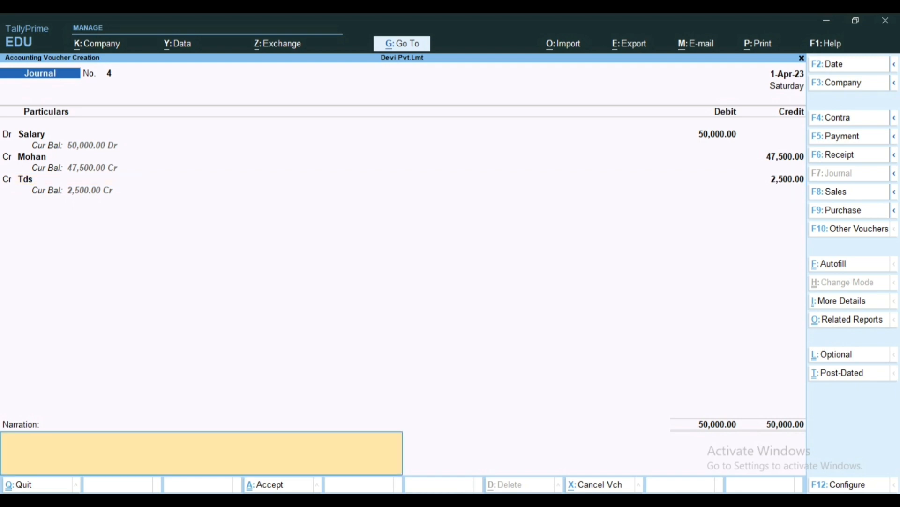
# - Enter the narration "being paid salary..", save the journal voucher, and leave voucher creation
pyautogui.write('being paid salary..')
pyautogui.press('Return')
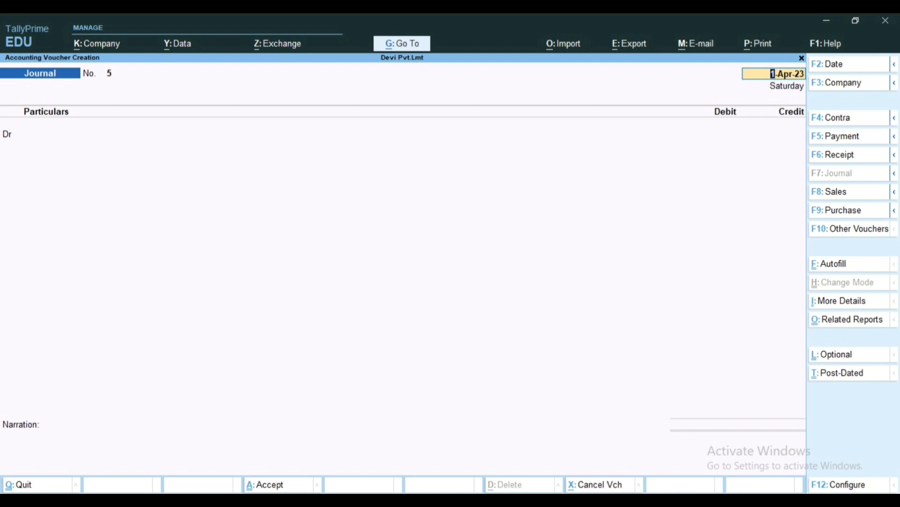
pyautogui.press('Escape')
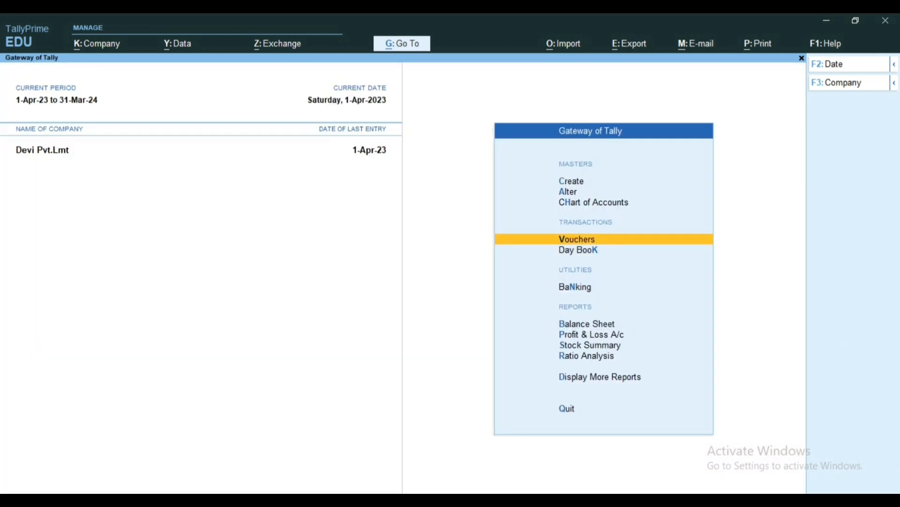
# - Open the additional reports list and locate TDS Reports among the statutory reports
pyautogui.press('Down')
pyautogui.press('Down')
pyautogui.press('Down')
pyautogui.press('Down')
pyautogui.press('Down')
pyautogui.press('Down')
pyautogui.press('Down')
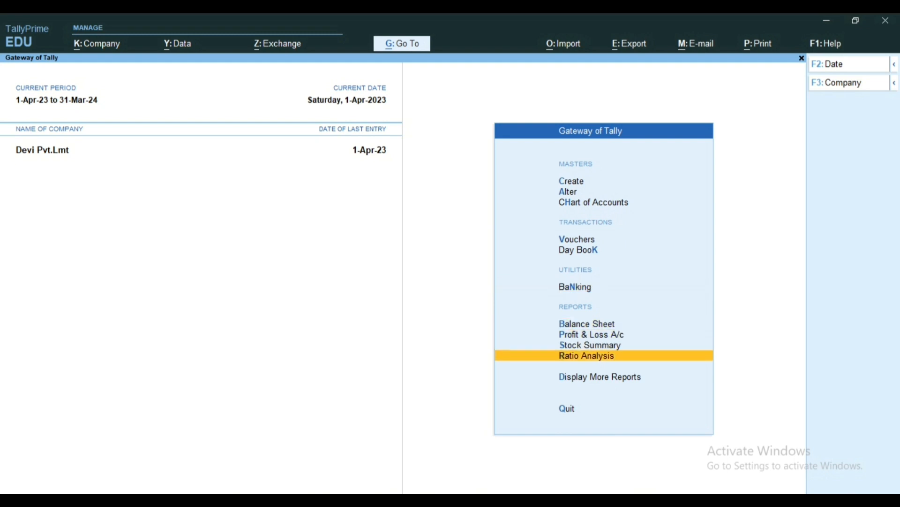
pyautogui.press('Return')
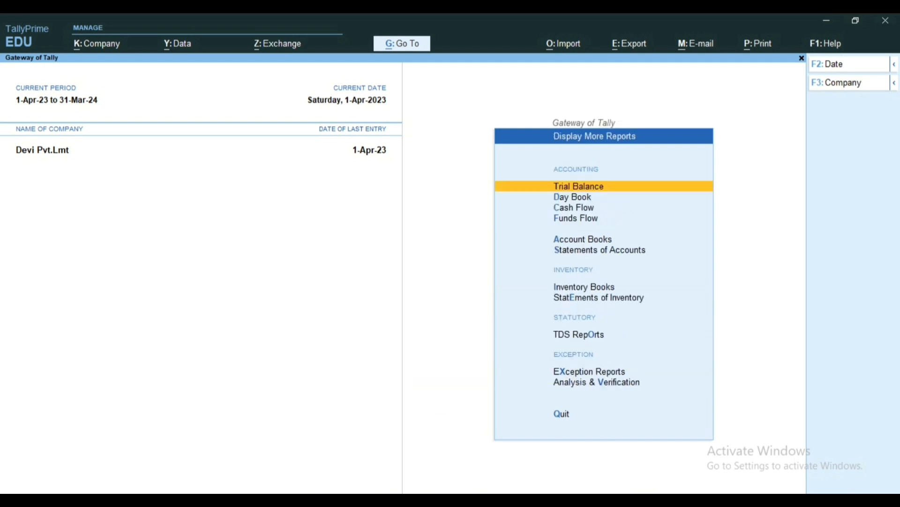
pyautogui.press('Down')
pyautogui.press('Down')
pyautogui.press('Down')
pyautogui.press('Down')
pyautogui.press('Down')
pyautogui.press('Down')
pyautogui.press('Down')
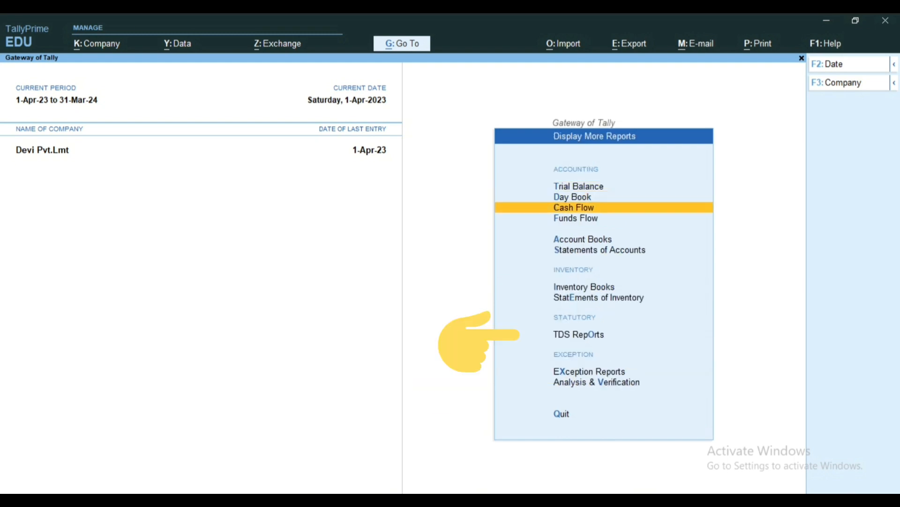
pyautogui.press('Down')
pyautogui.press('Down')
pyautogui.press('Up')
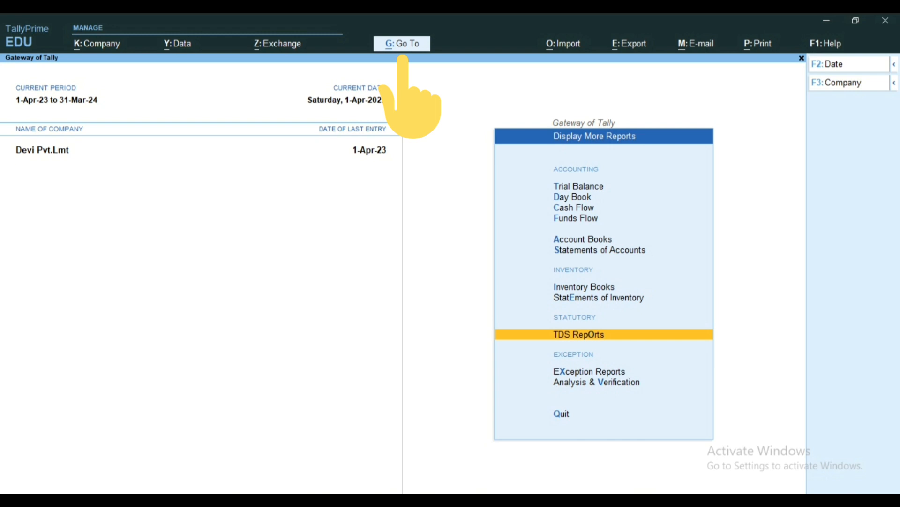
# - Search the Go To report list for "Tds", and close it without opening a report
pyautogui.hotkey('alt', 'g')
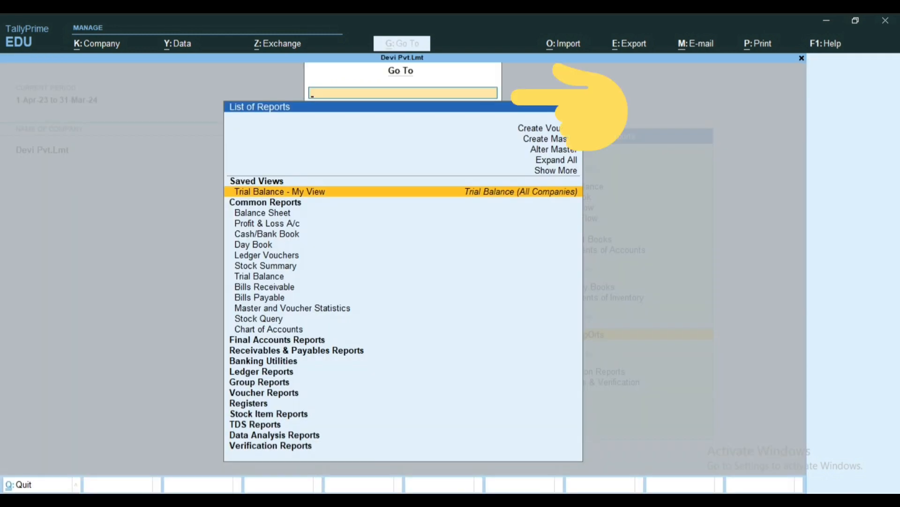
pyautogui.write('Tds')
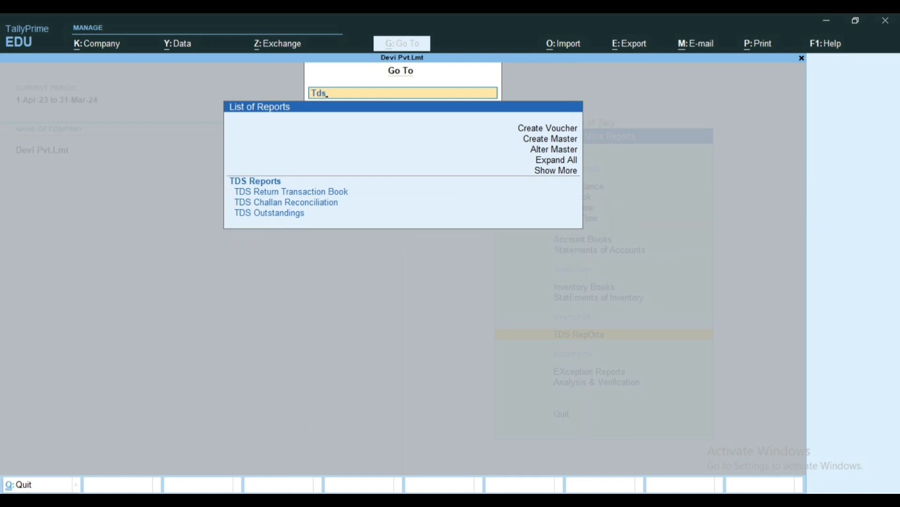
pyautogui.press('BackSpace')
pyautogui.press('BackSpace')
pyautogui.press('BackSpace')
pyautogui.press('Escape')
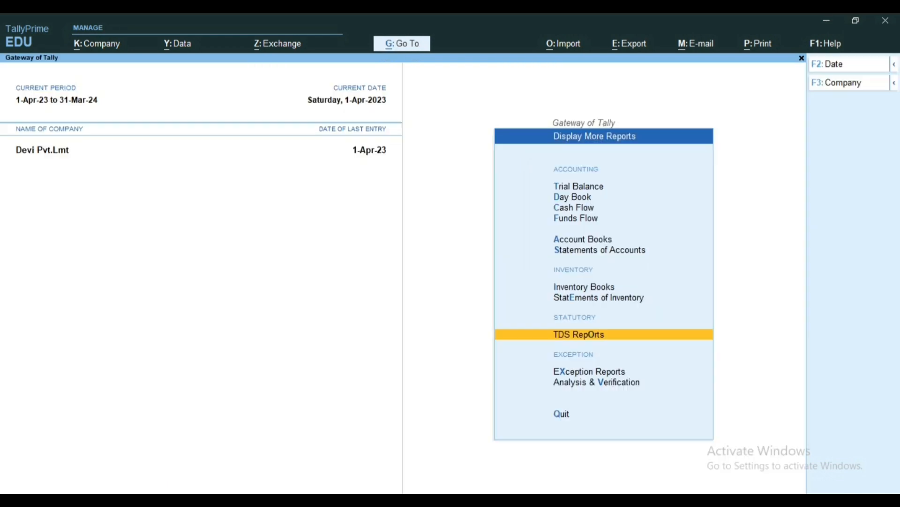
# - Open the Form 26Q report from TDS Reports, examine the deduction at normal rate, and close the report
pyautogui.press('Return')
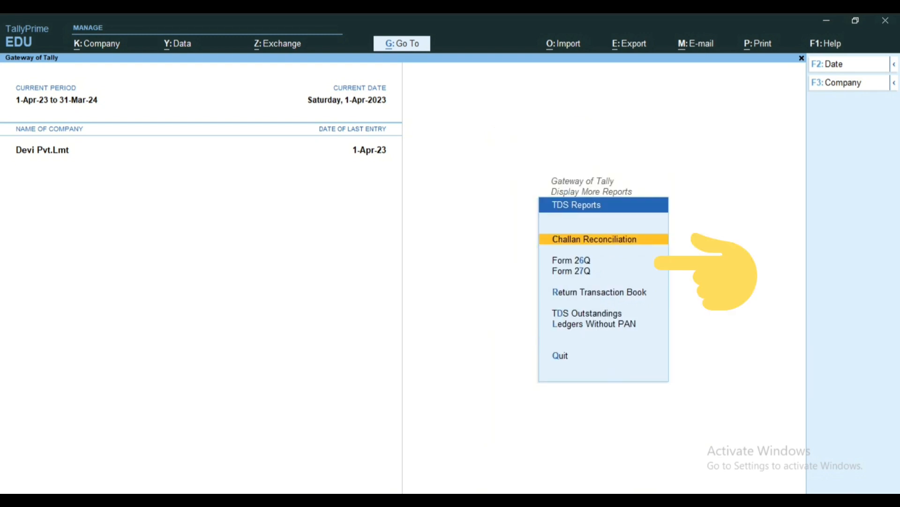
pyautogui.press('Down')
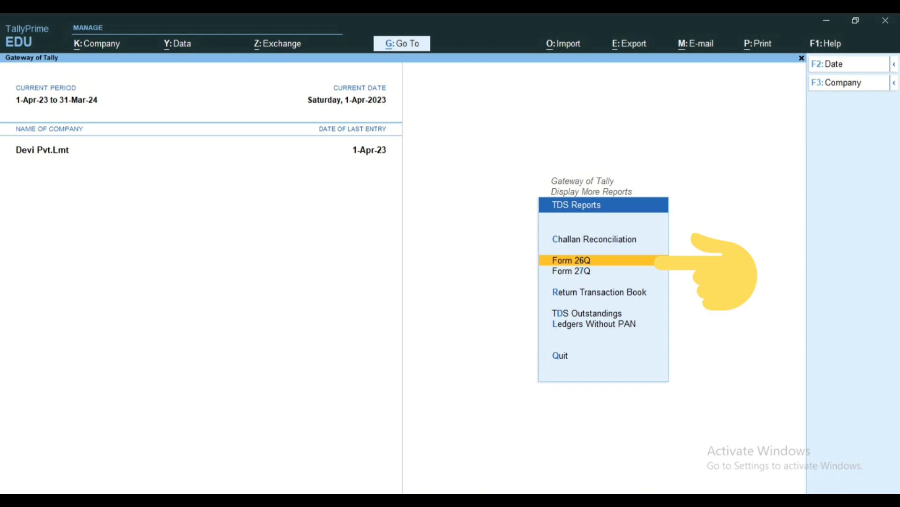
pyautogui.press('Return')
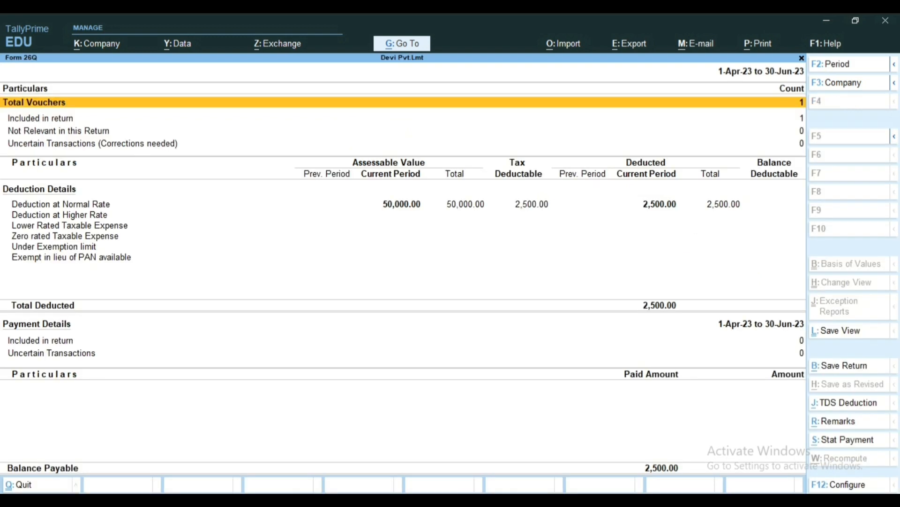
pyautogui.press('Down')
pyautogui.press('Down')
pyautogui.press('Down')
pyautogui.press('Down')
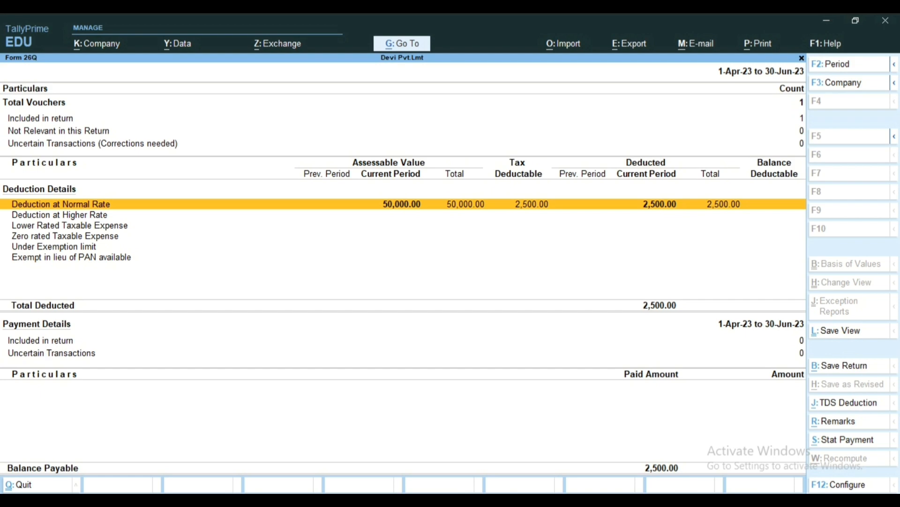
pyautogui.press('Escape')
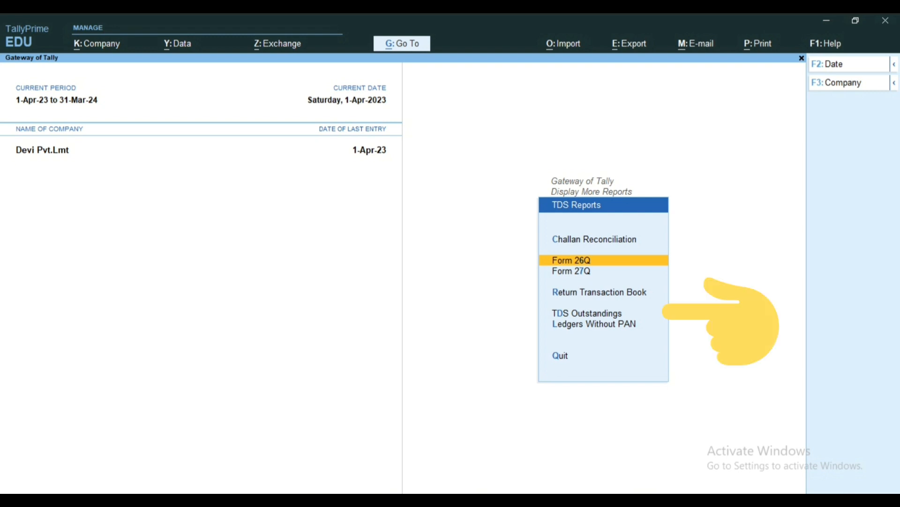
# - View the TDS Outstandings details for the Tds 2nd nature of payment, and return to the Gateway of Tally
pyautogui.press('Down')
pyautogui.press('Down')
pyautogui.press('Down')
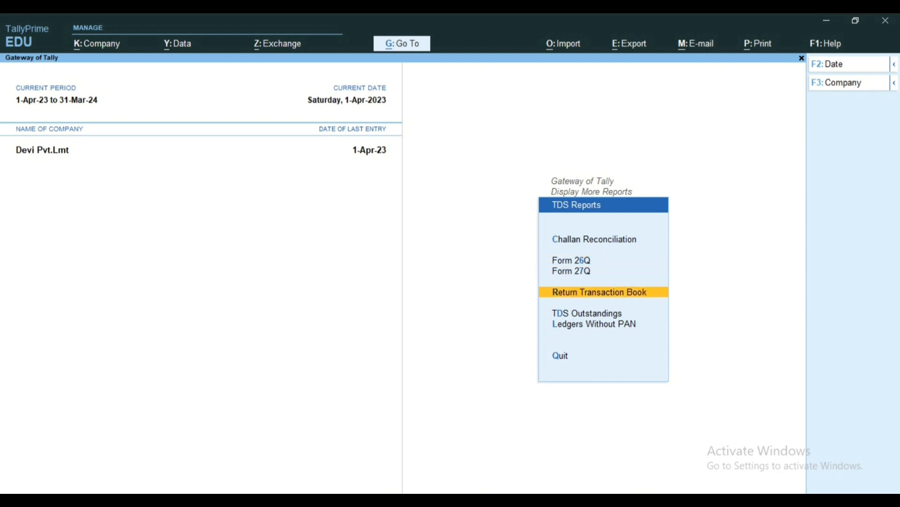
pyautogui.press('Return')
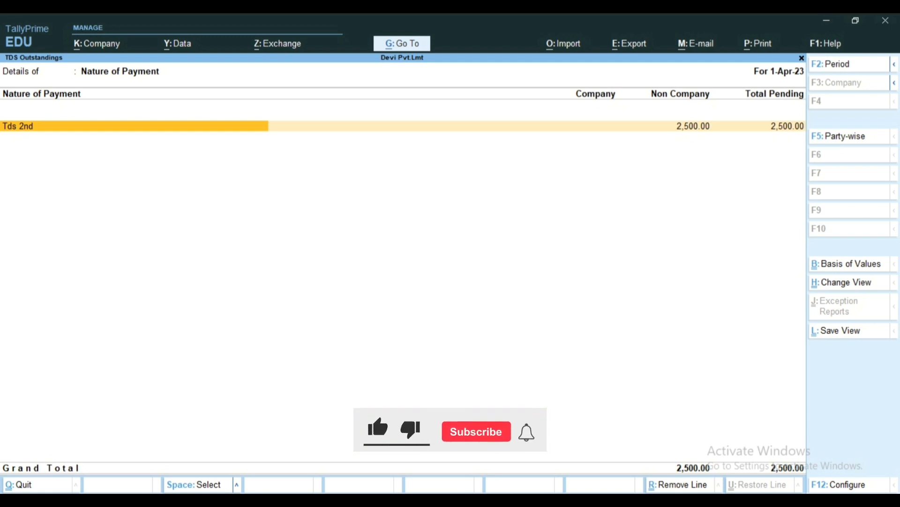
pyautogui.press('Return')
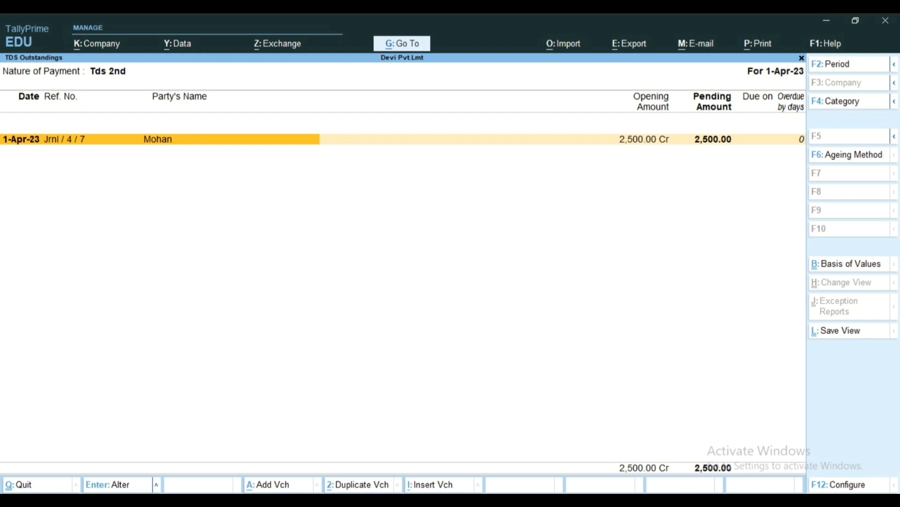
pyautogui.press('Escape')
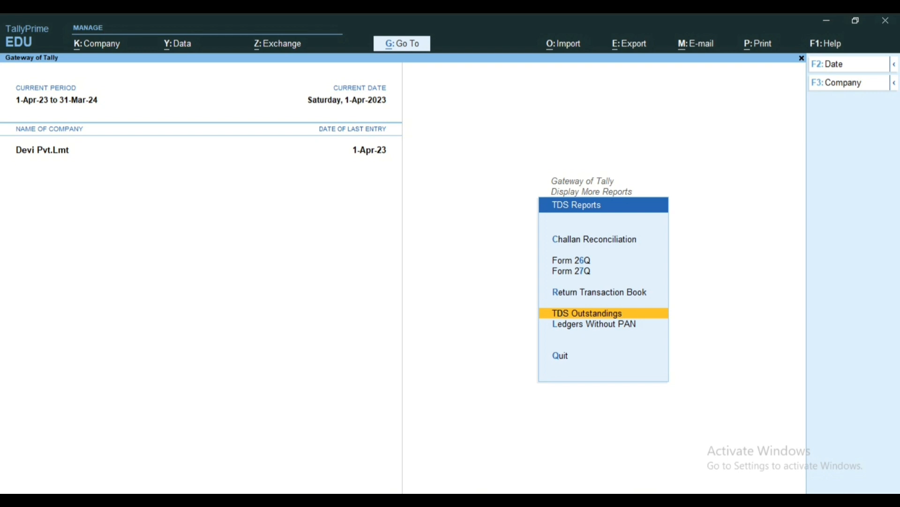
pyautogui.press('Escape')
pyautogui.press('Escape')
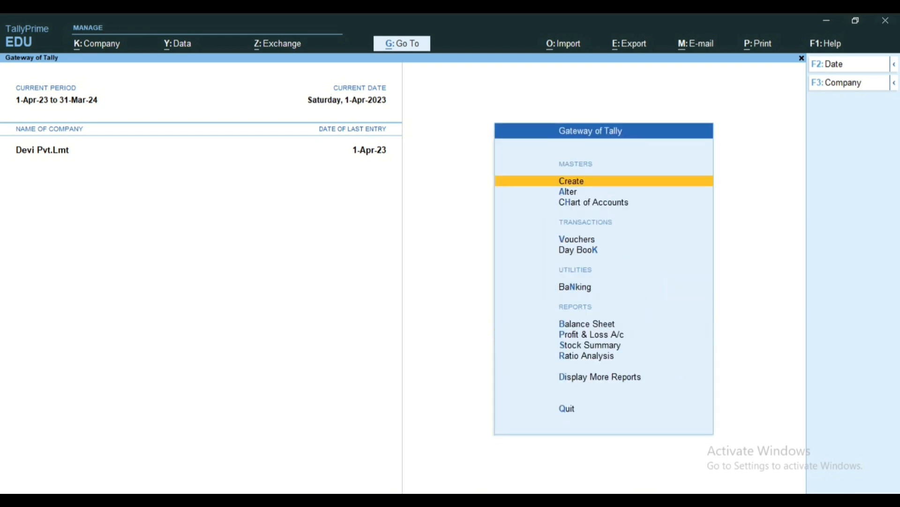
# - Open the 1-Apr-23 Salary journal voucher from the Day Book
pyautogui.press('Down')
pyautogui.press('Down')
pyautogui.press('Down')
pyautogui.press('Down')
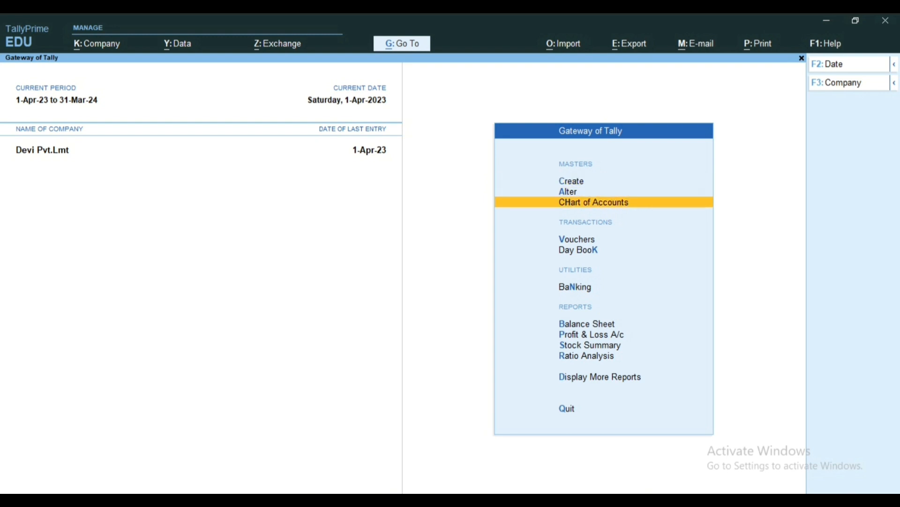
pyautogui.press('Return')
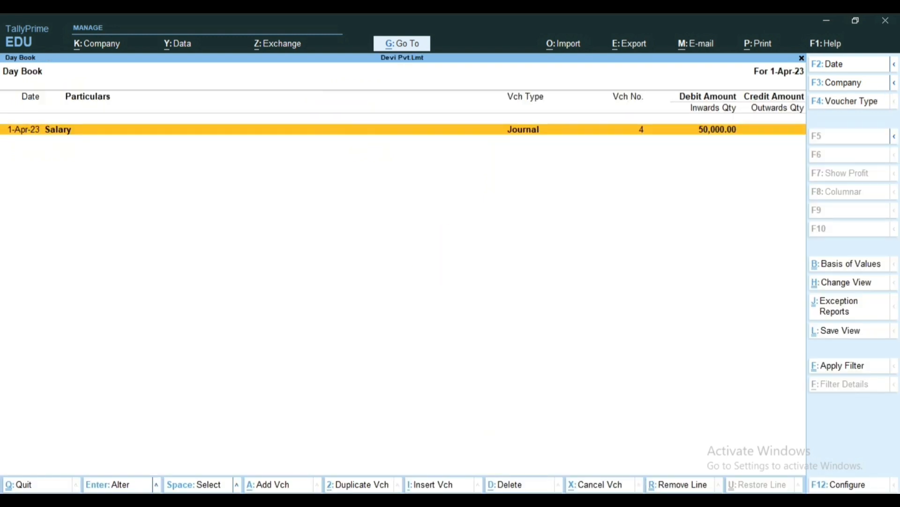
pyautogui.press('Return')
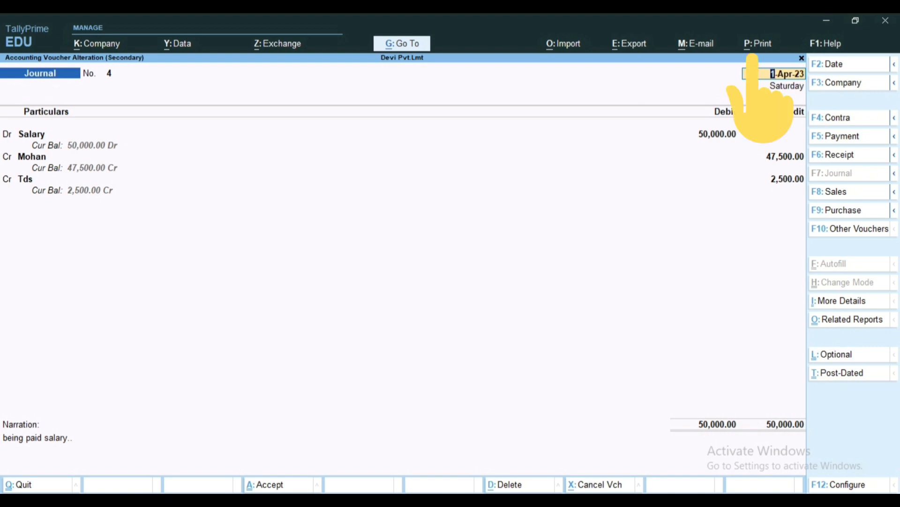
# - Preview the current journal voucher's printout enlarged, and return to the Gateway of Tally without printing
pyautogui.hotkey('alt', 'p')
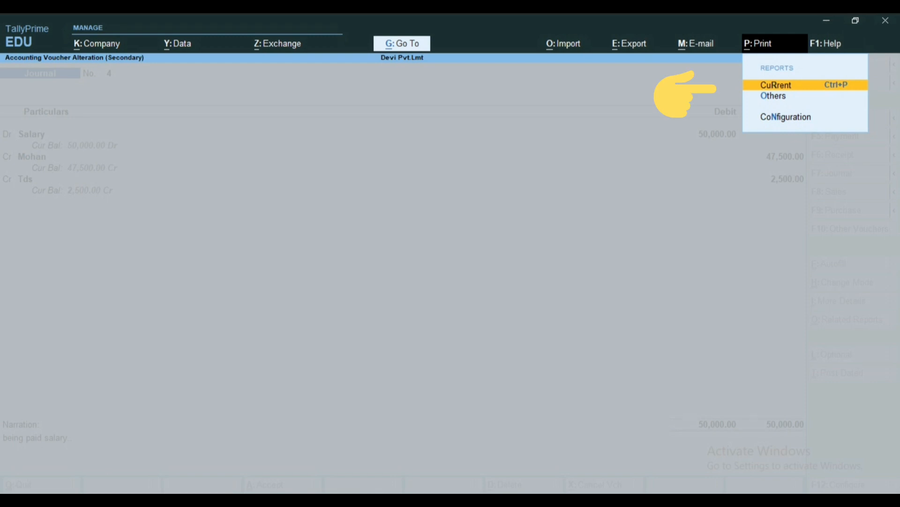
pyautogui.press('Return')
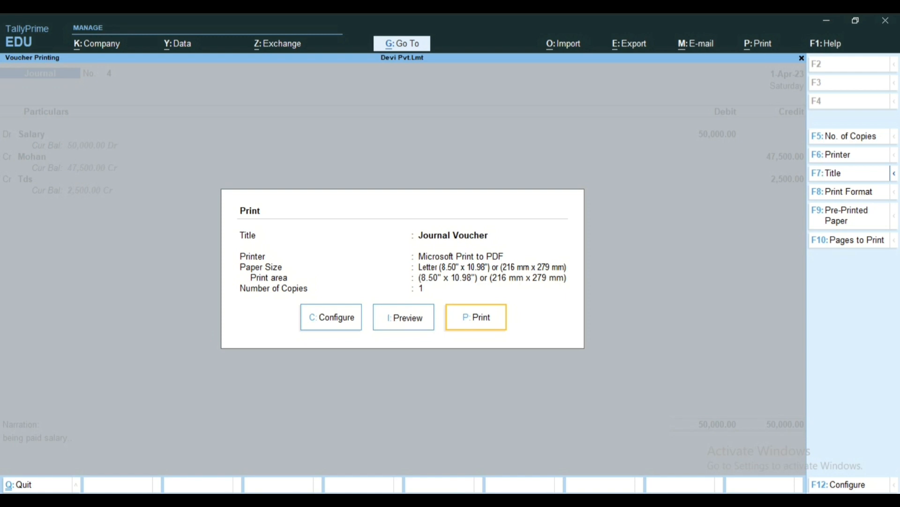
pyautogui.press('i')
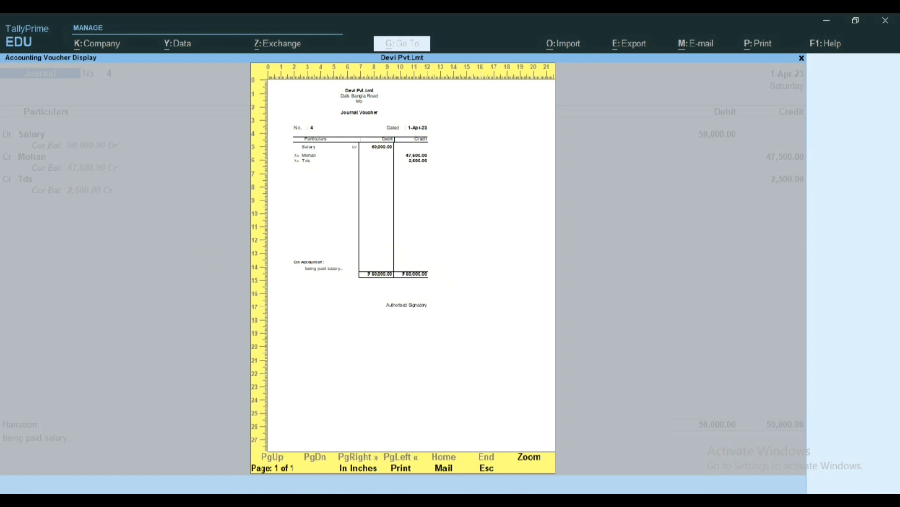
pyautogui.hotkey('alt', 'z')
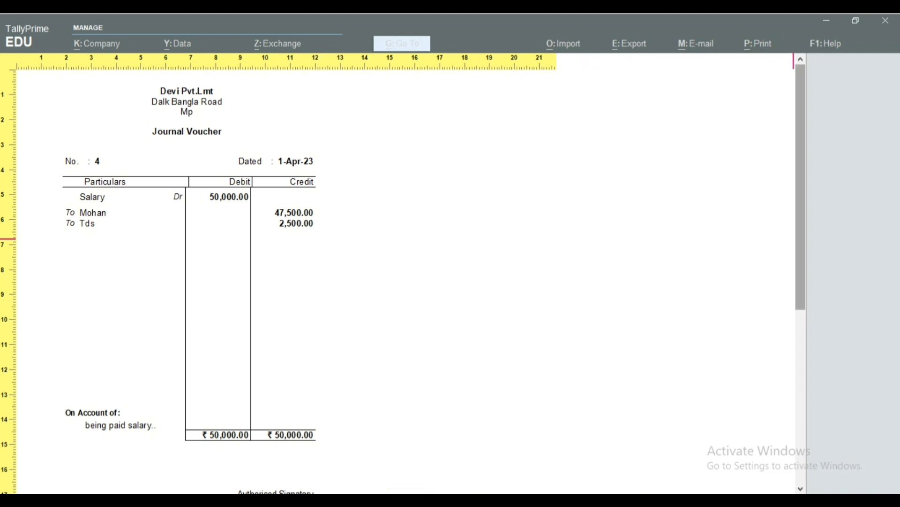
pyautogui.scroll(-5, 793, 239)
pyautogui.scroll(6, 793, 238)
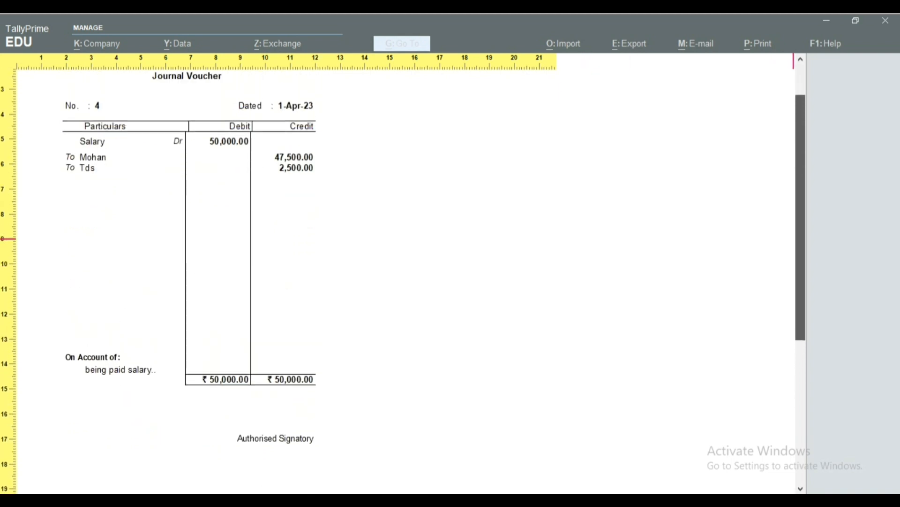
pyautogui.press('Escape')
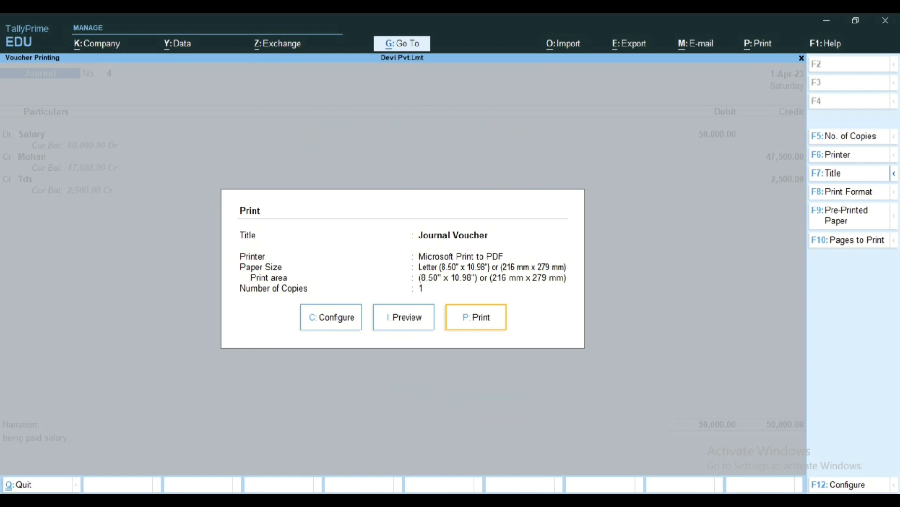
pyautogui.press('Escape')
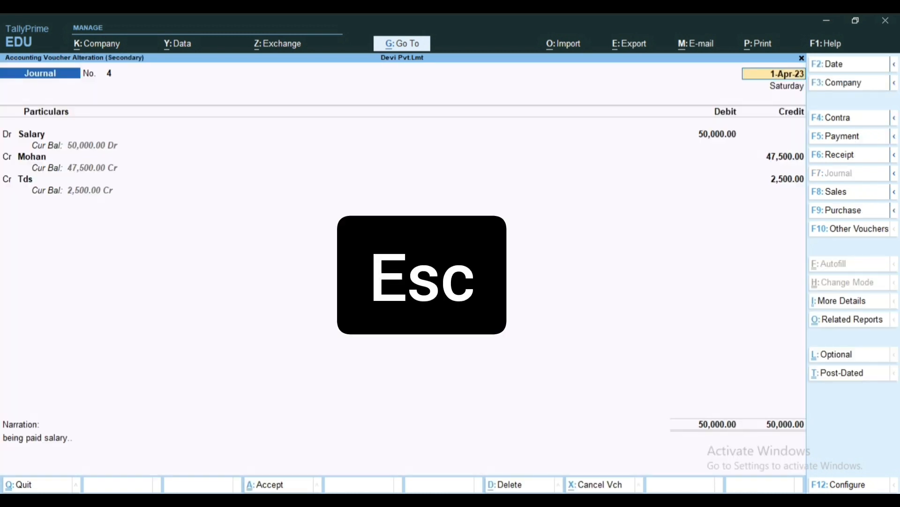
pyautogui.press('Escape')
pyautogui.press('Escape')
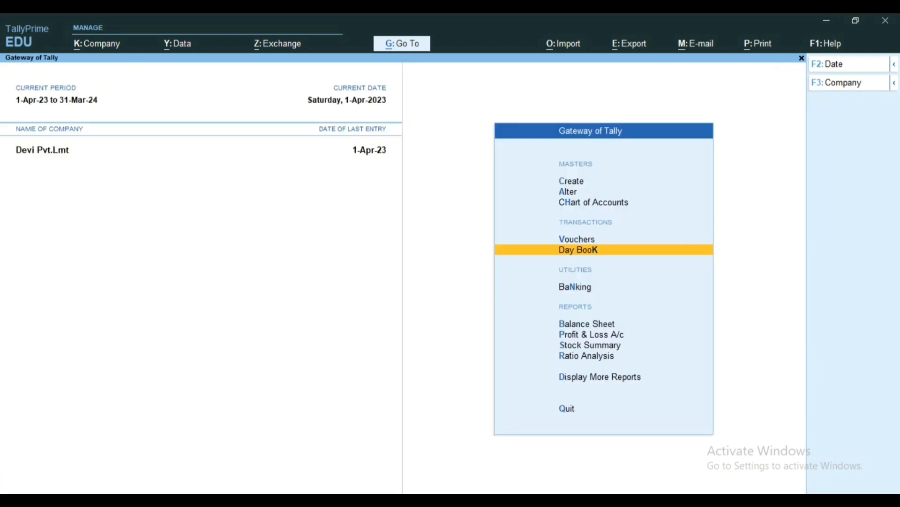